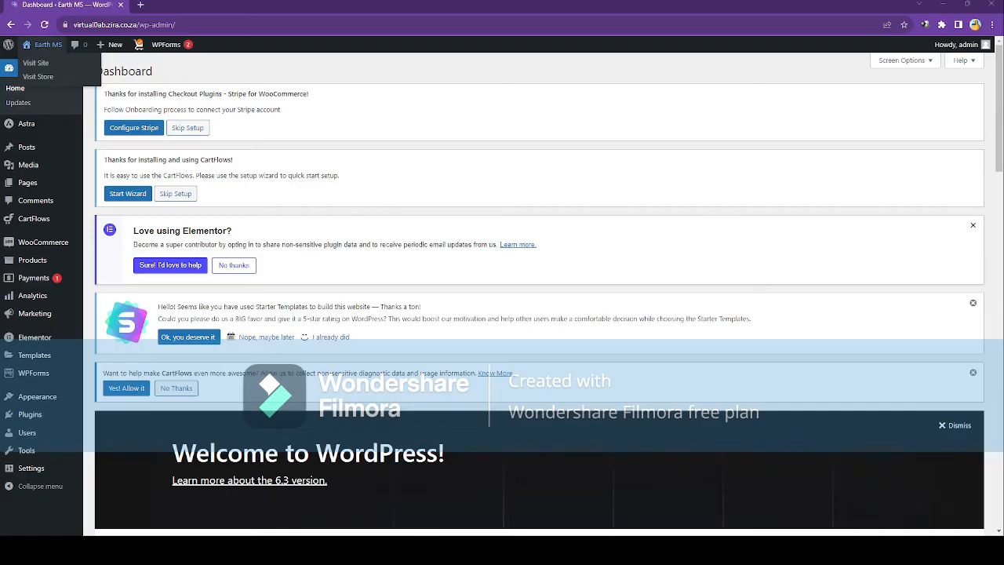
Open the Earth MS website's front end in a separate browser tab and switch to it.
mouse_move(43, 44)
middle_click(91, 79)
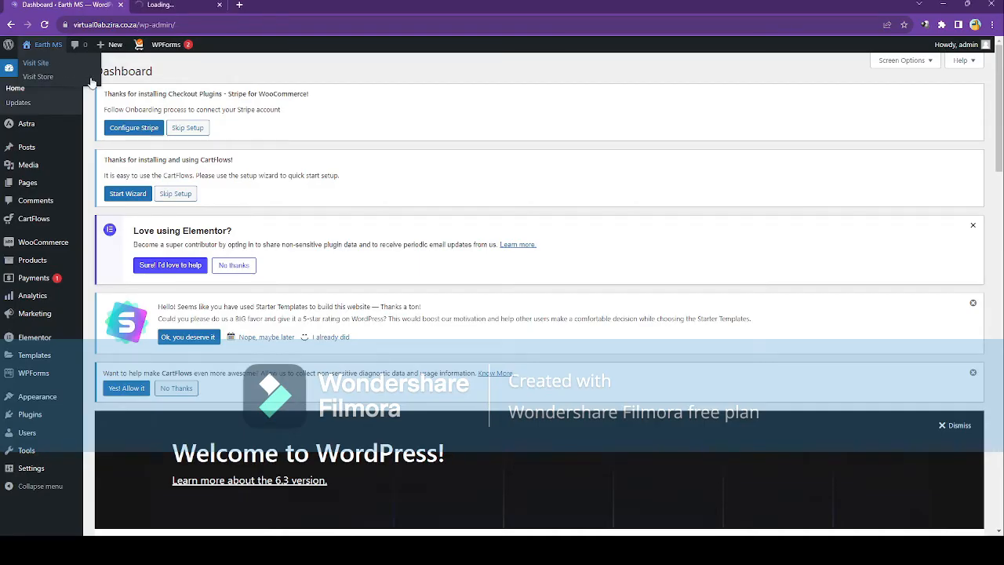
mouse_move(95, 44)
left_click(169, 6)
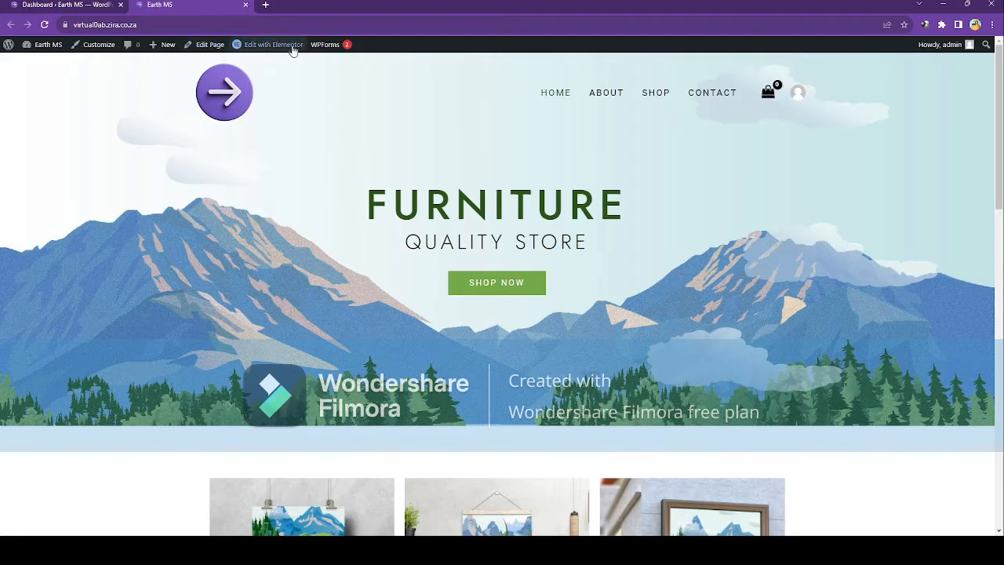
Look over the home page's editing options, hero banner, poster products, testimonials and closing section.
mouse_move(326, 48)
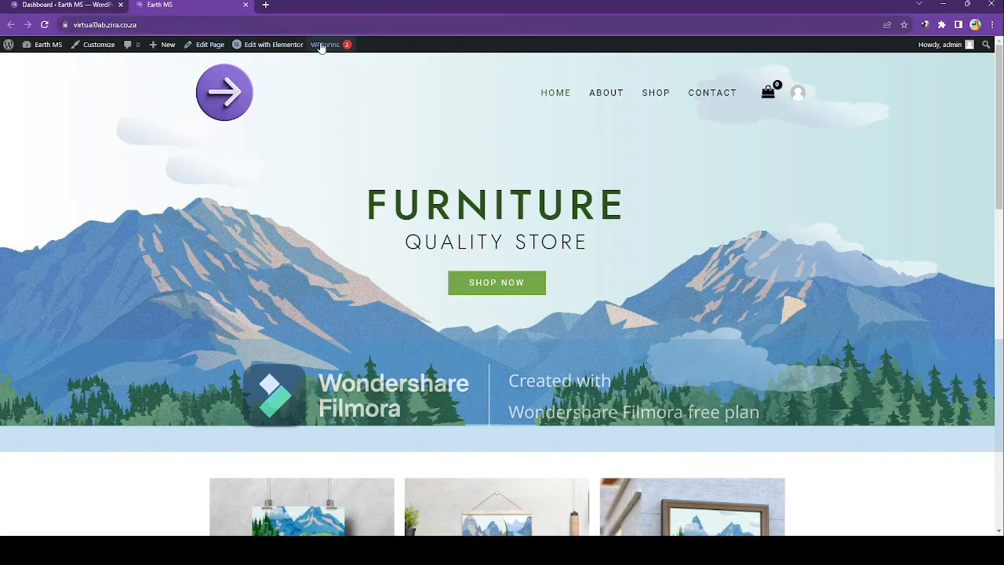
mouse_move(272, 50)
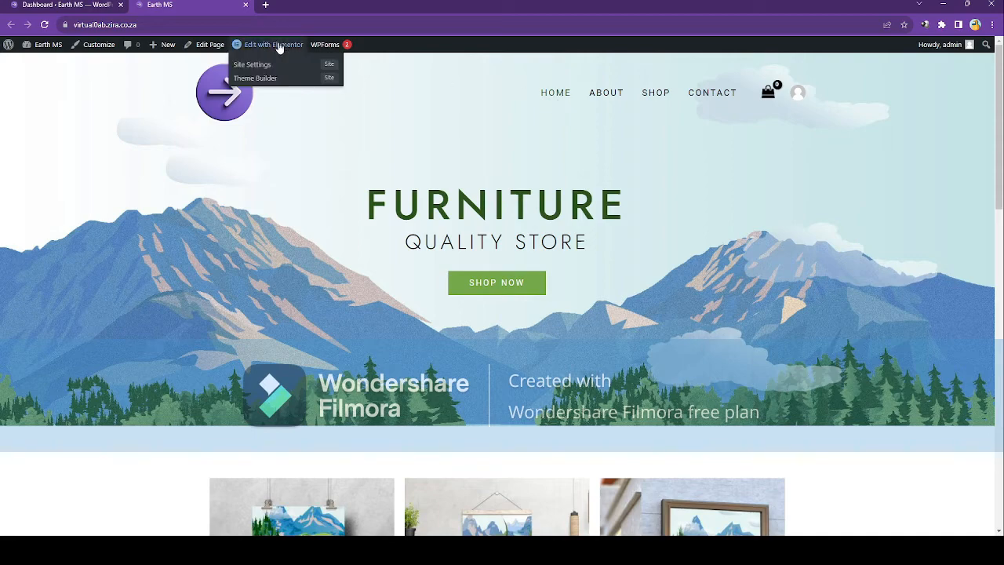
scroll(606, 235, "down", 5)
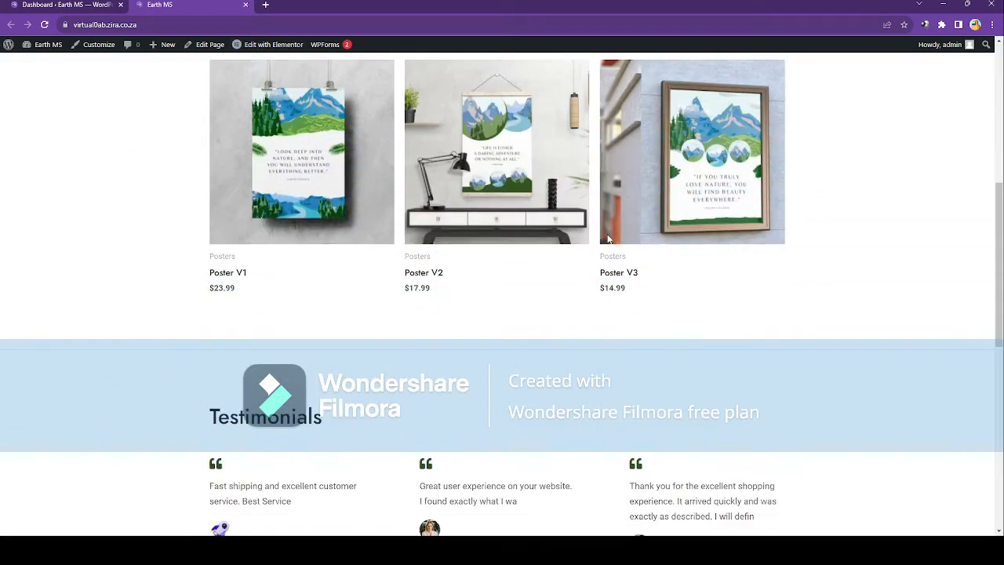
scroll(608, 238, "down", 5)
scroll(608, 239, "up", 10)
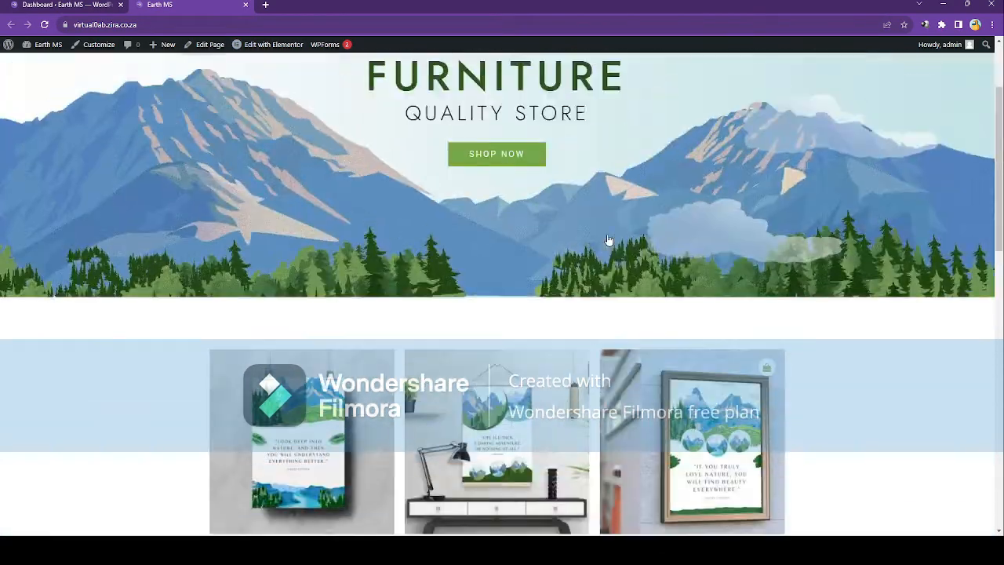
scroll(608, 239, "up", 2)
scroll(605, 238, "down", 7)
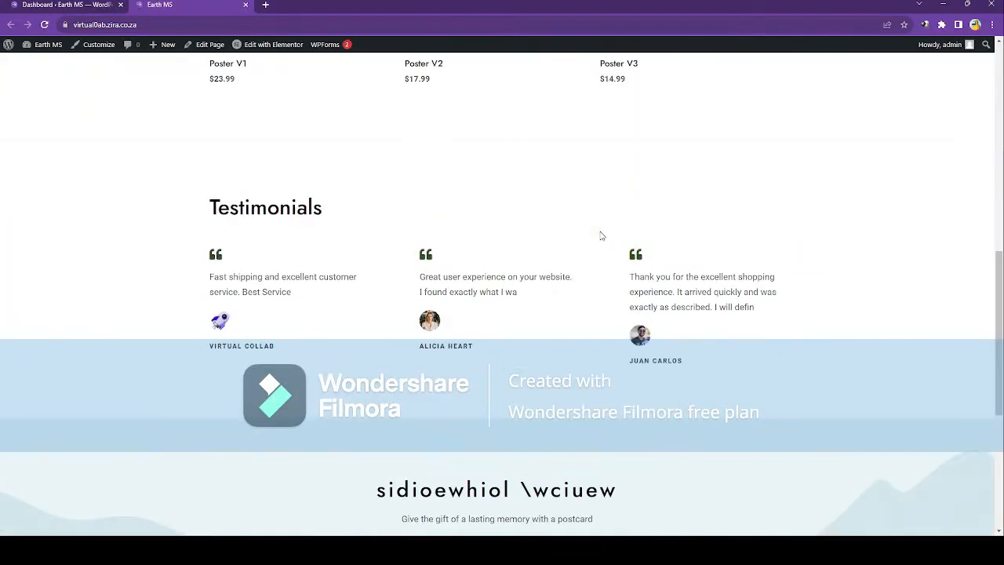
scroll(601, 235, "down", 3)
scroll(600, 243, "up", 10)
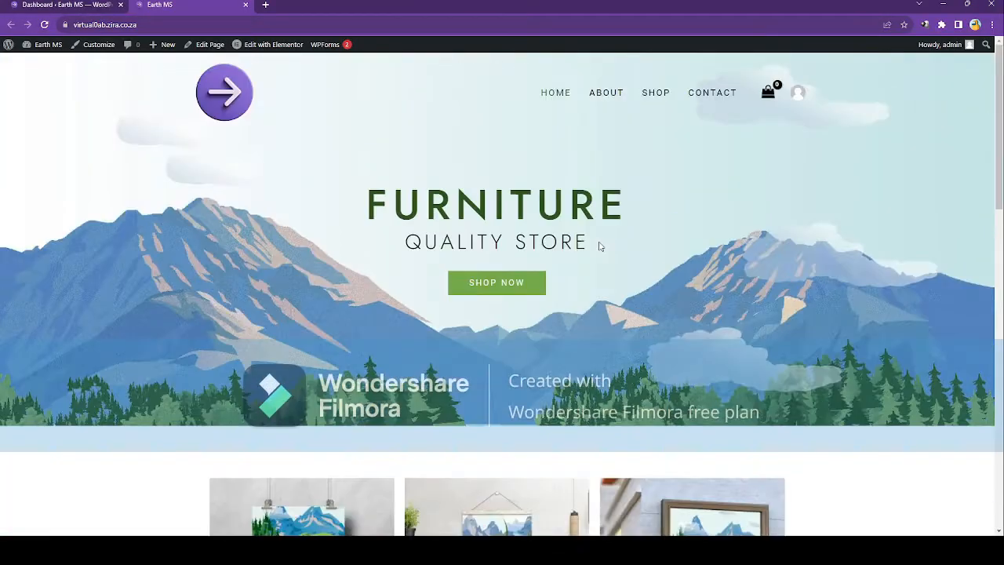
Go to the site's About page, look through its sections and open it for editing with Elementor.
left_click(607, 92)
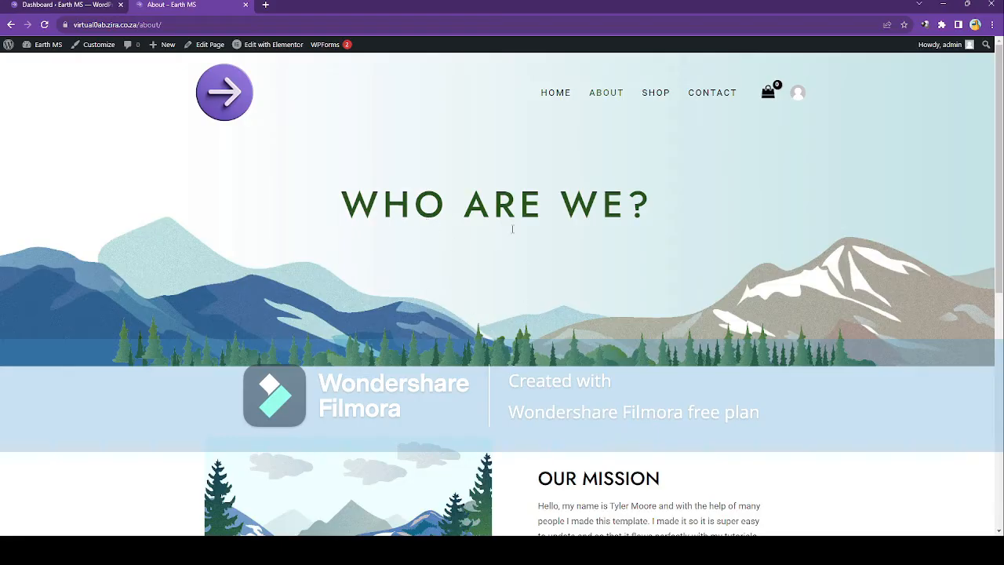
scroll(410, 217, "down", 5)
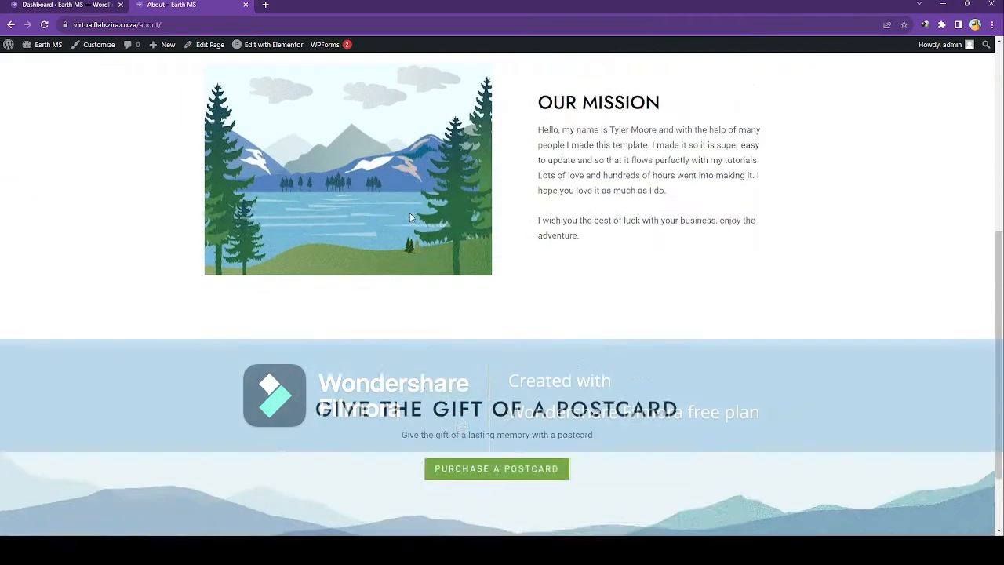
scroll(410, 217, "down", 1)
scroll(410, 218, "up", 6)
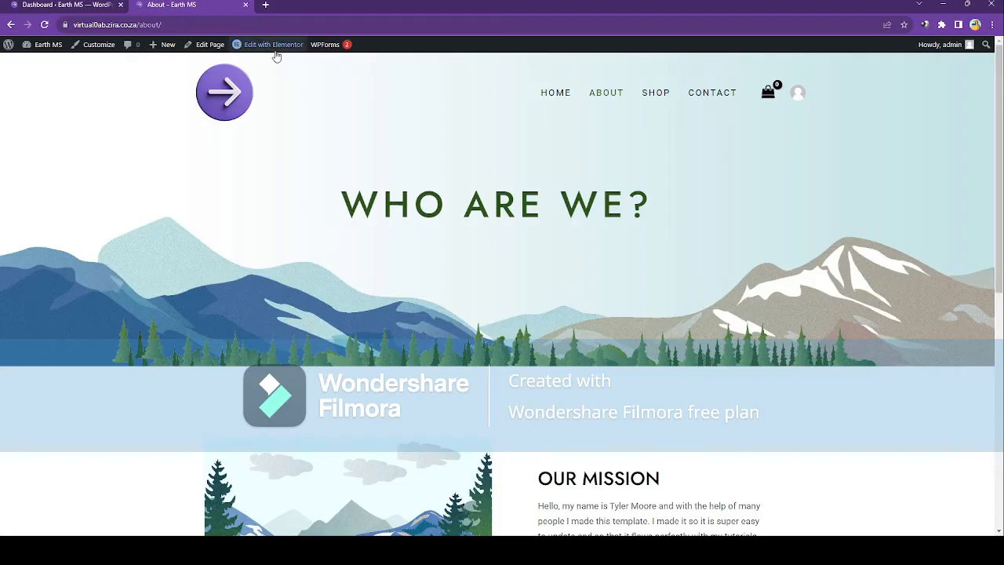
left_click(272, 45)
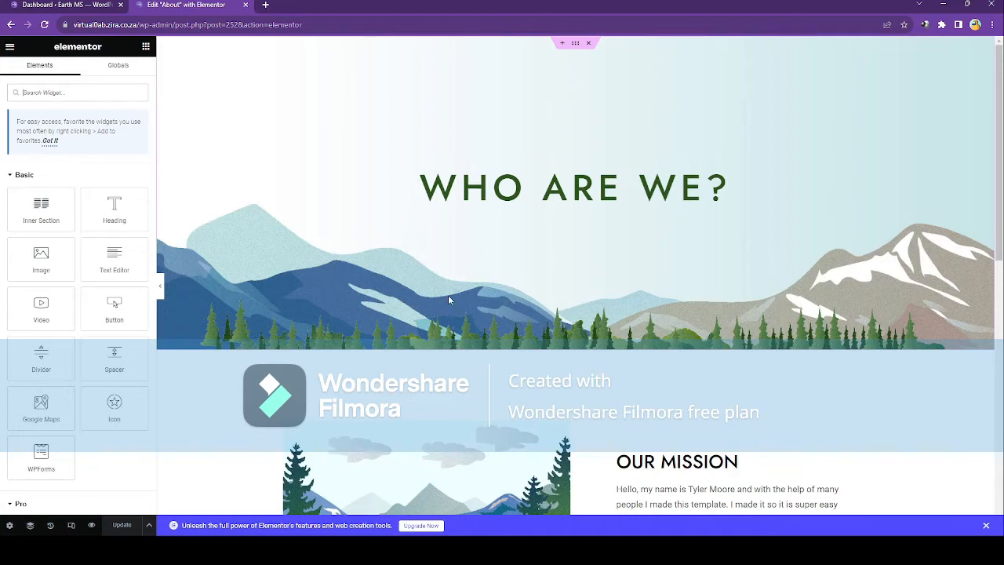
Change the About page's banner heading from its question text to "WHO Auyguyfuybuiio".
scroll(449, 300, "down", 5)
scroll(449, 300, "down", 3)
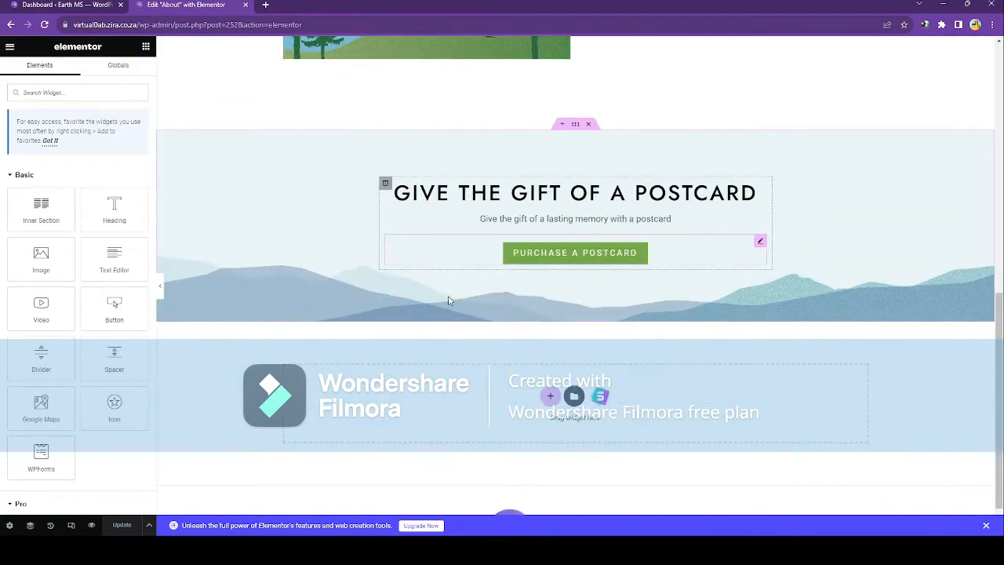
scroll(449, 301, "up", 6)
scroll(449, 301, "up", 2)
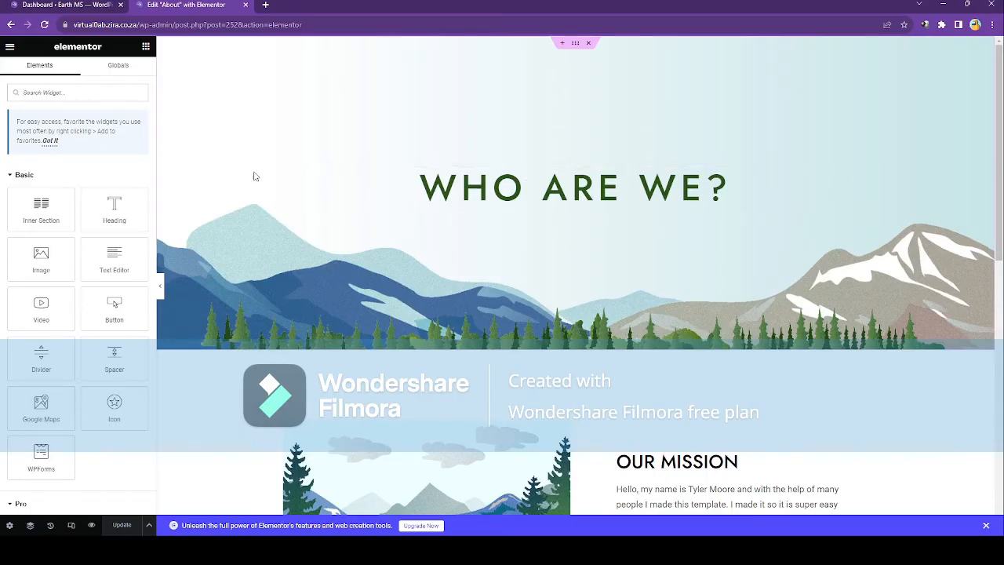
left_click(624, 185)
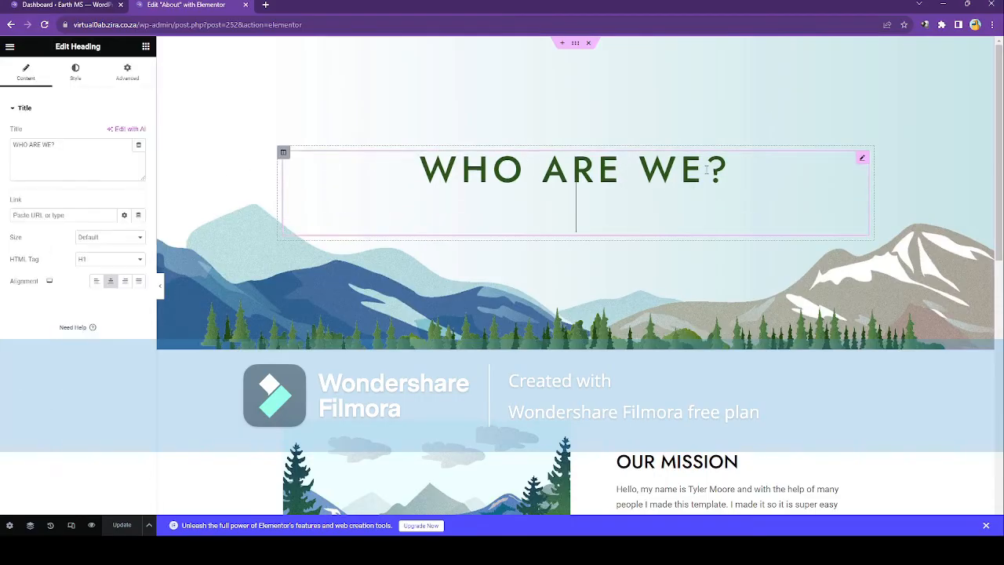
left_click(681, 170)
left_click(52, 148)
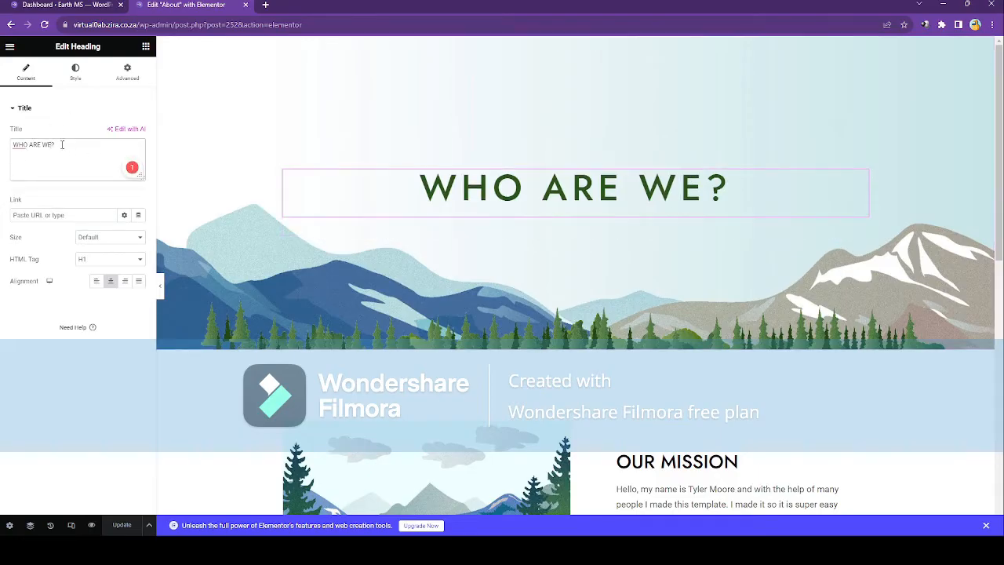
left_click_drag(62, 145, 30, 146)
type("A")
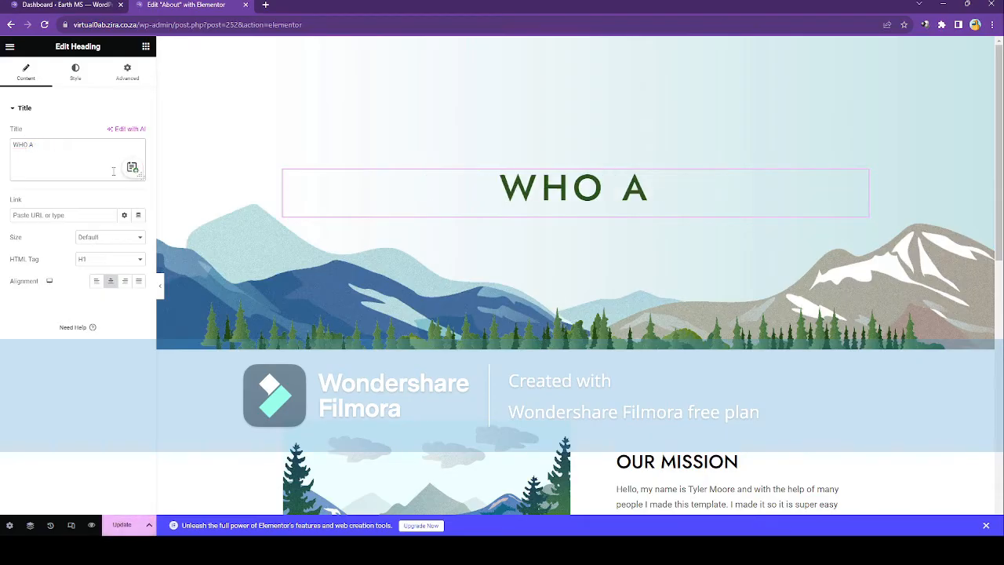
type("uygiyfuybuiio")
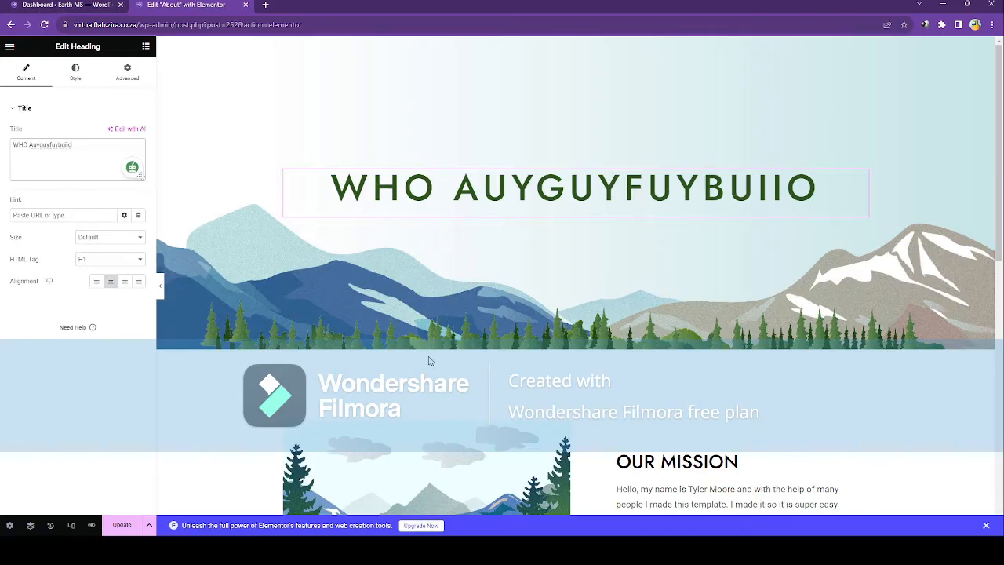
Retype the last two letters of the OUR MISSION heading as "ON" directly on the page.
scroll(702, 372, "down", 1)
scroll(701, 372, "down", 2)
left_click(702, 305)
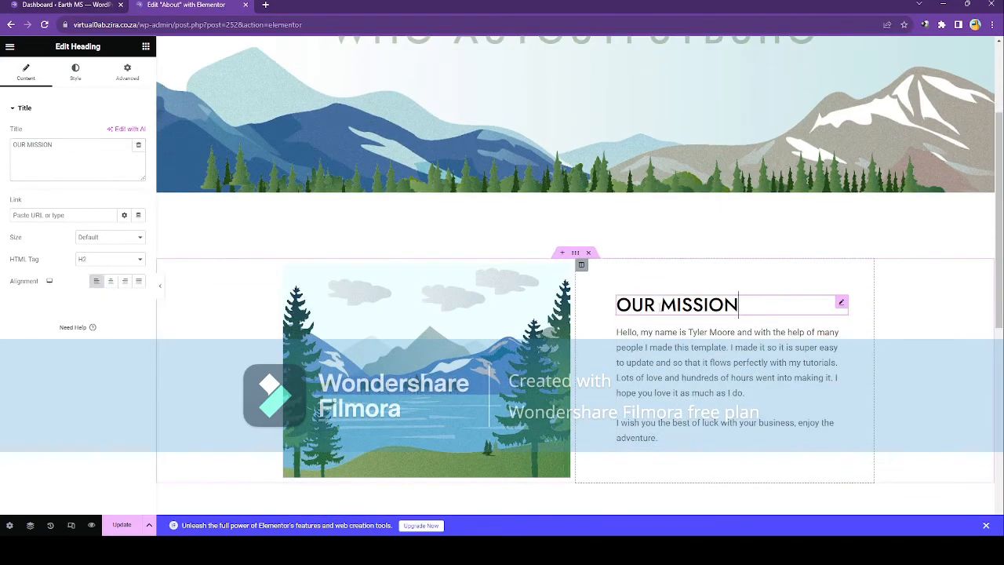
key("BackSpace")
key("BackSpace")
type("on")
key("BackSpace")
key("BackSpace")
type("ON")
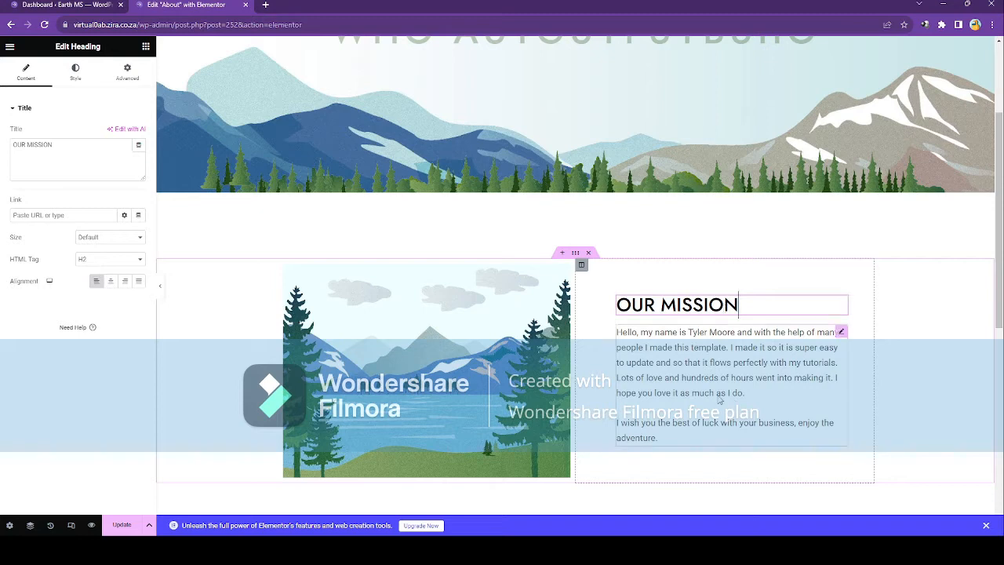
Delete the mission paragraph's opening text through "perfectly with" and select all the remaining text.
left_click(656, 369)
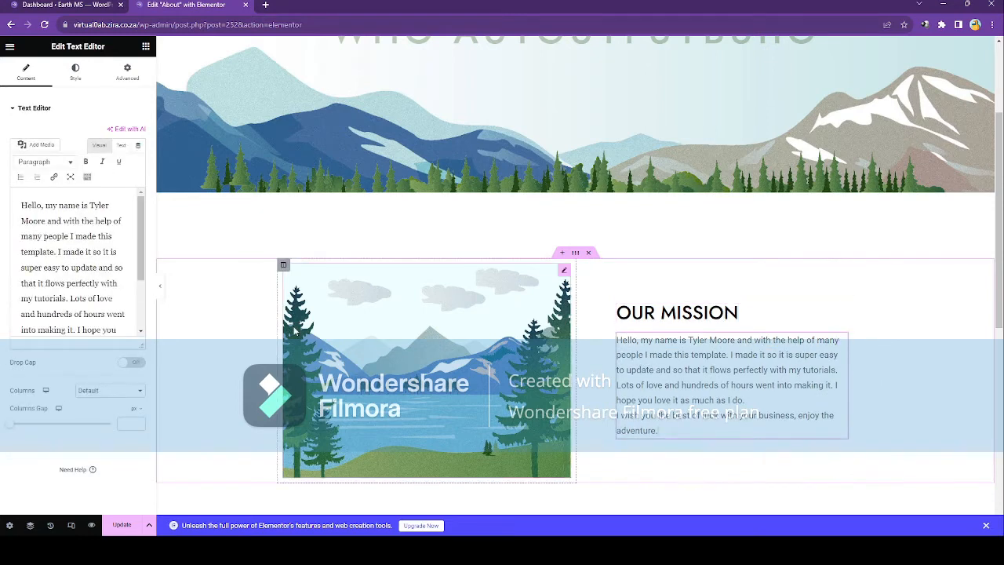
left_click_drag(17, 205, 119, 283)
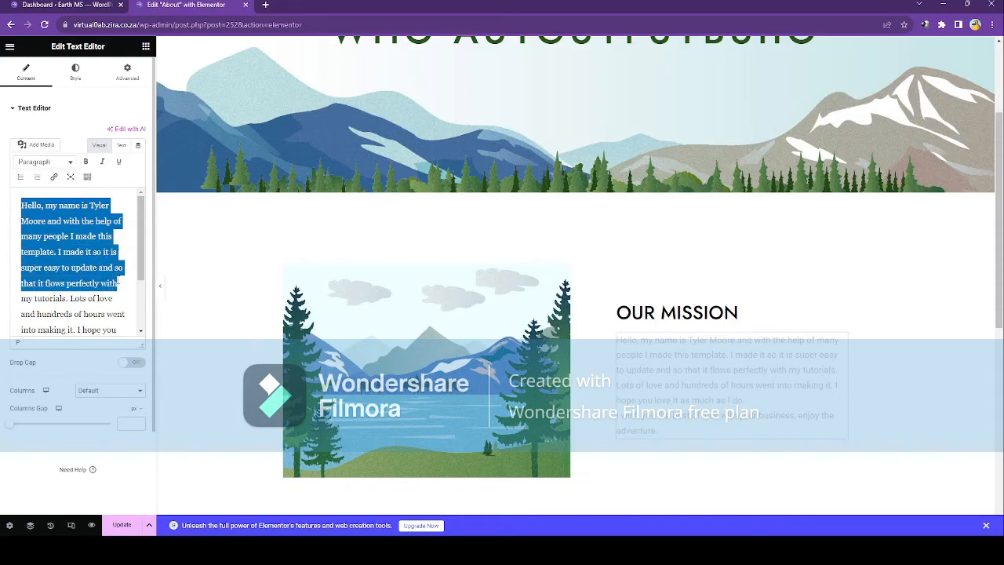
key("BackSpace")
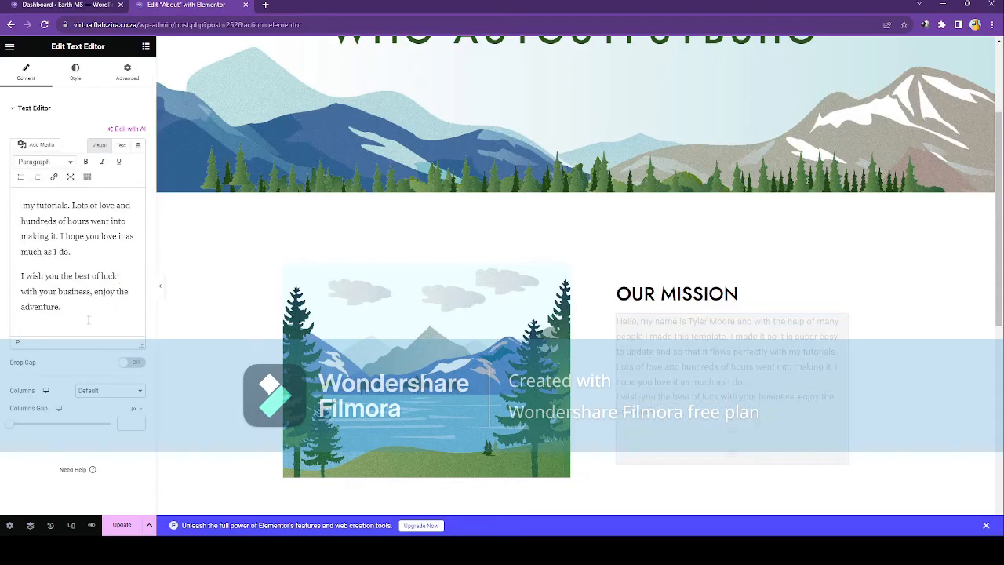
left_click_drag(62, 311, 21, 209)
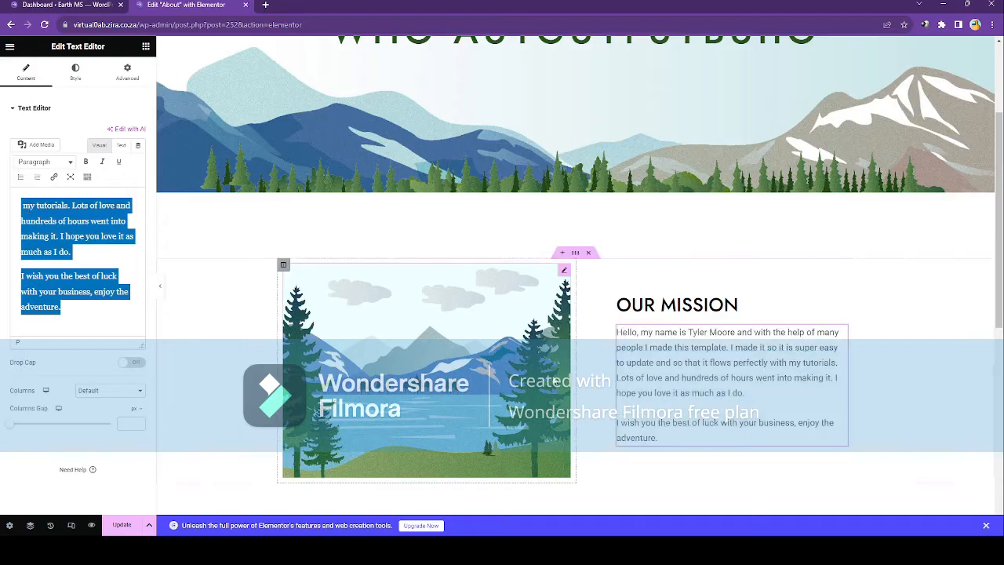
Delete the whole "GIVE THE GIFT OF A POSTCARD" section from the About page.
scroll(583, 373, "down", 3)
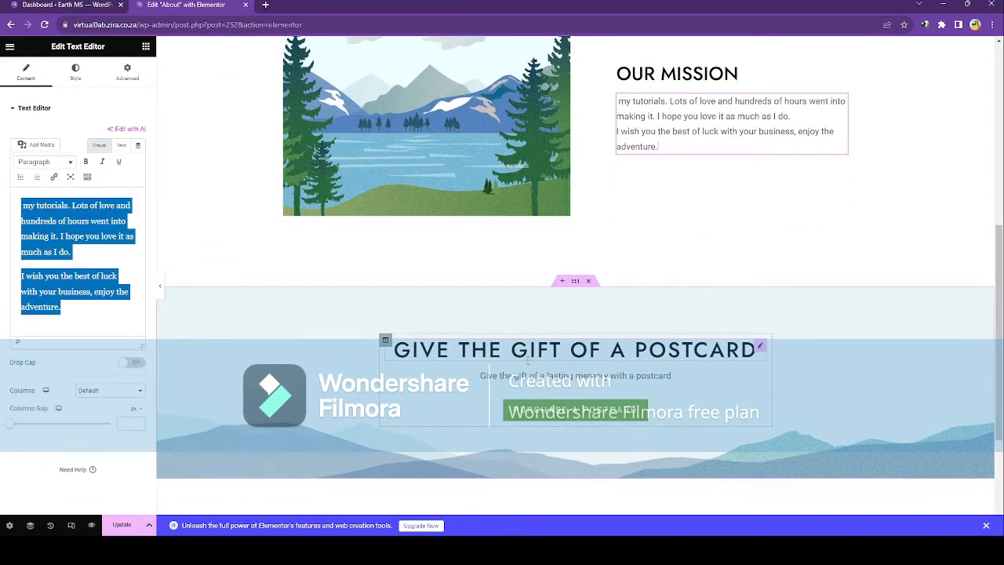
left_click(465, 351)
left_click(576, 353)
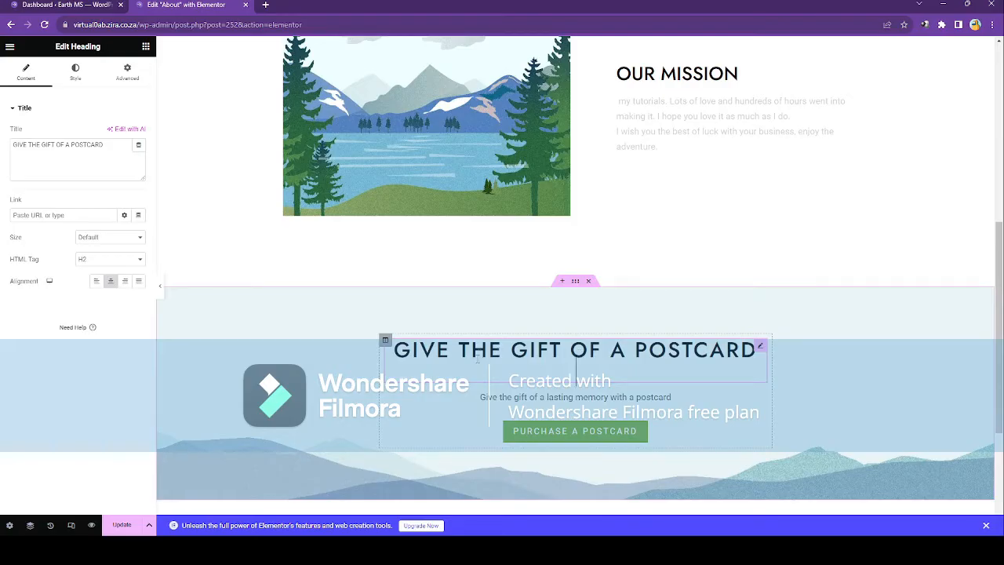
left_click(612, 353)
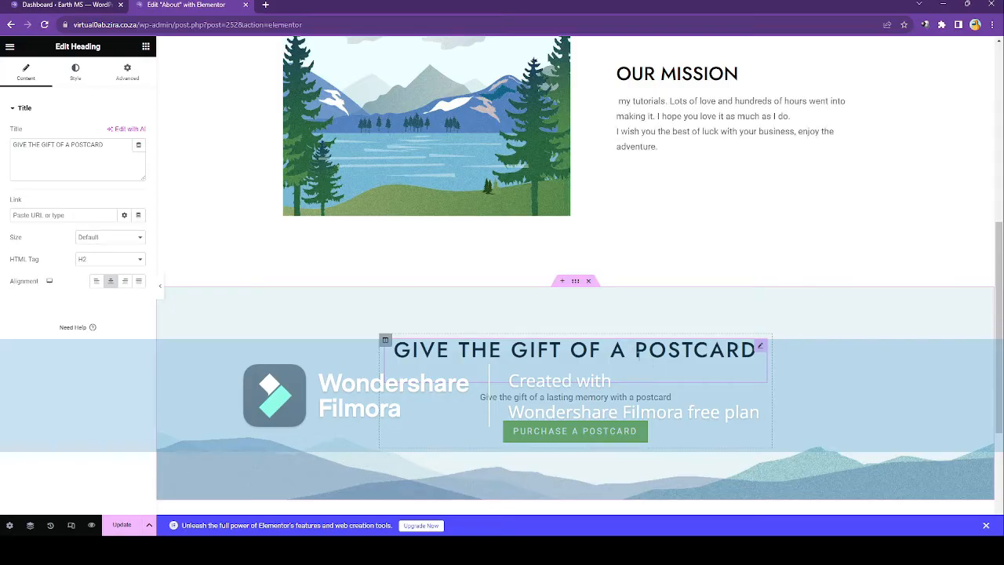
scroll(638, 355, "down", 2)
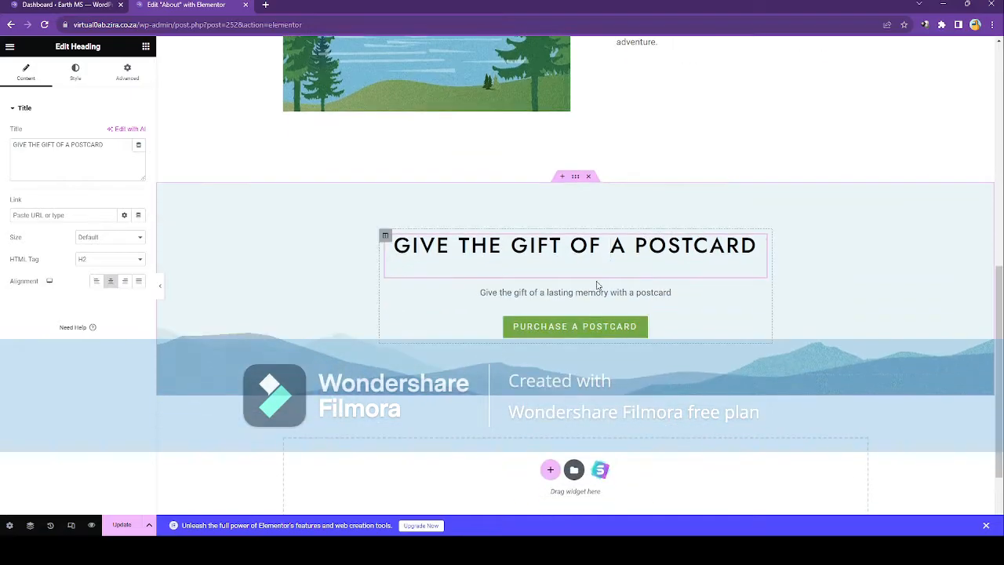
left_click(575, 177)
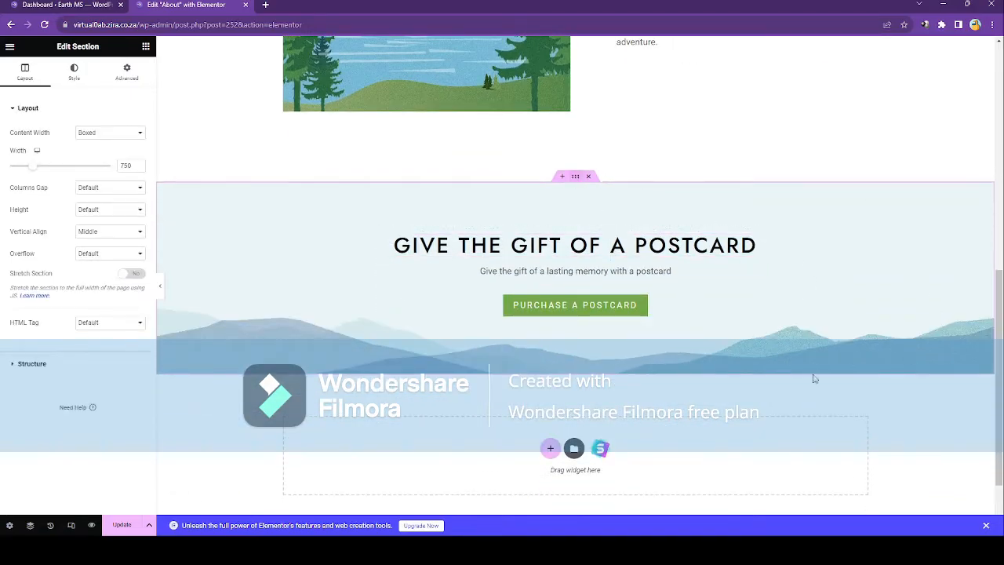
left_click(589, 177)
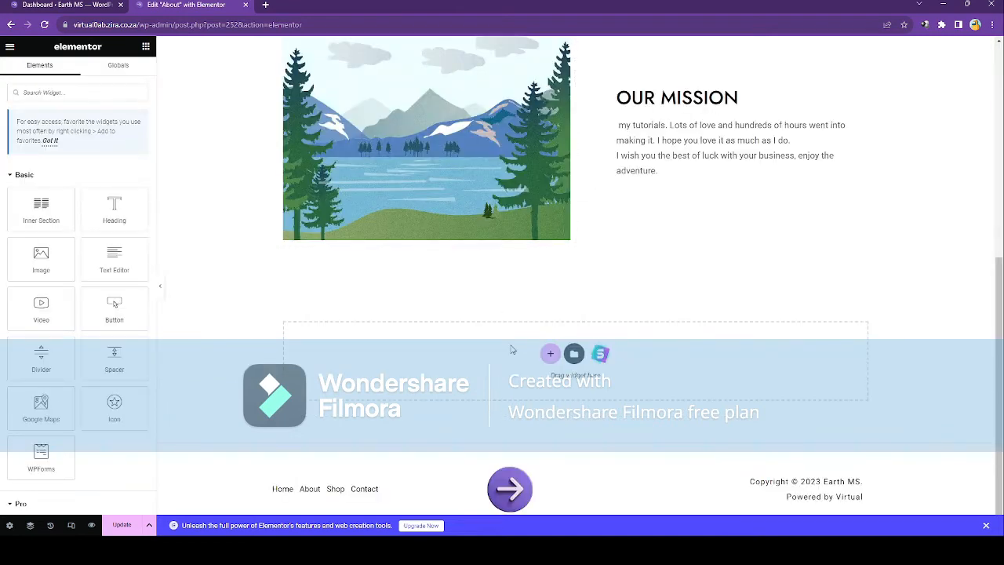
Update the About page to save the edits and look over the saved layout.
scroll(511, 349, "up", 5)
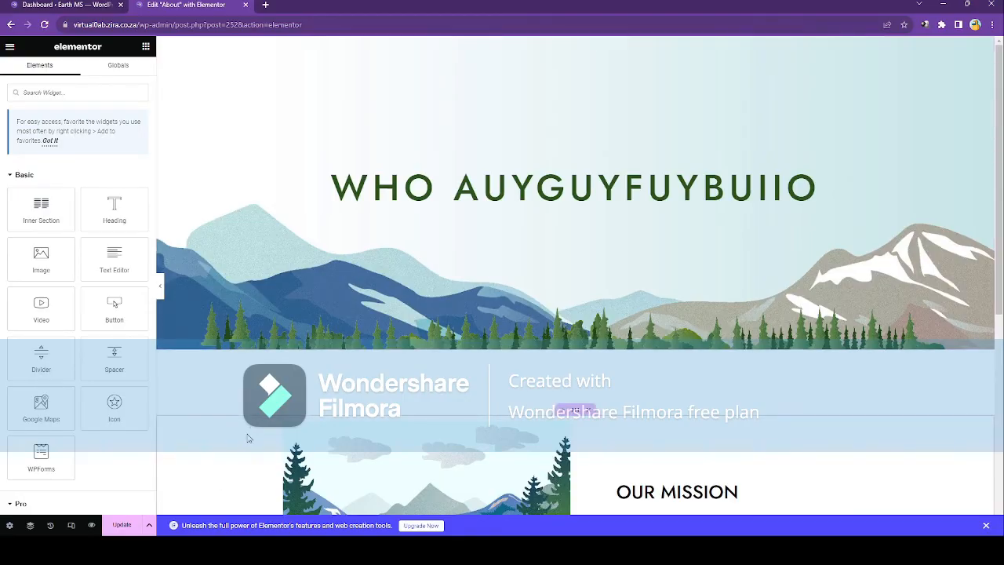
left_click(122, 526)
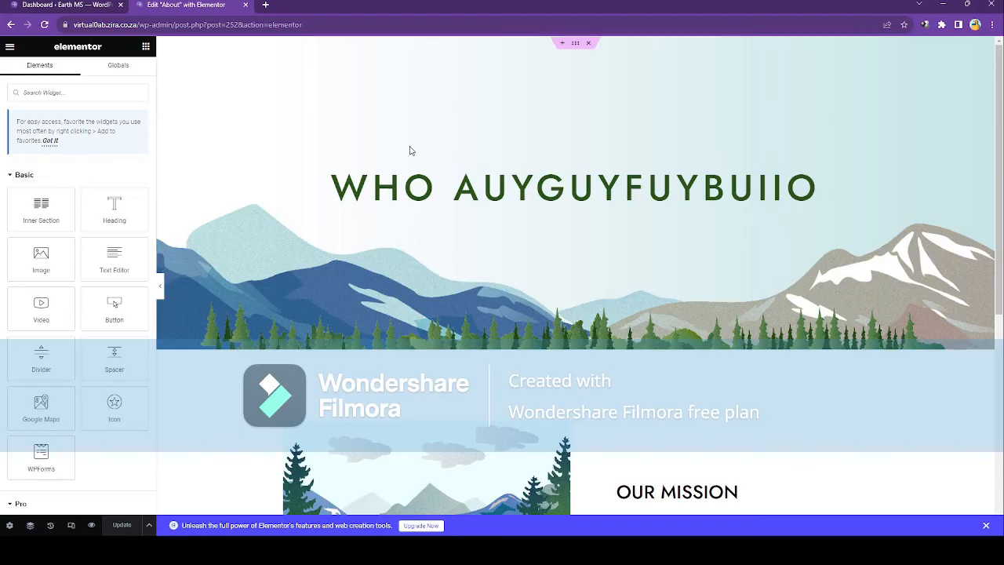
scroll(479, 247, "down", 5)
scroll(483, 318, "up", 5)
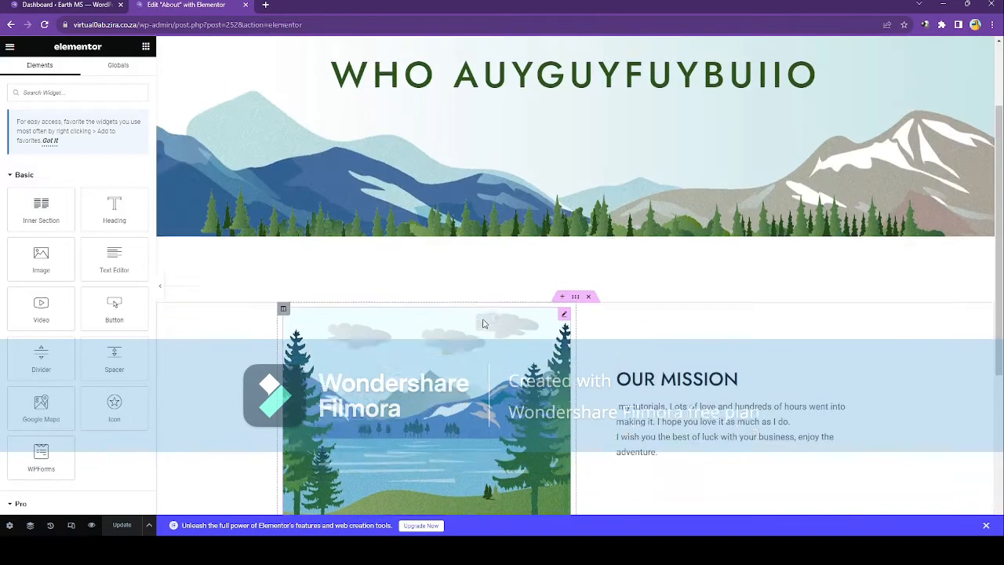
Close the About page editor and open the About page on the live site to review the published edits.
left_click(246, 6)
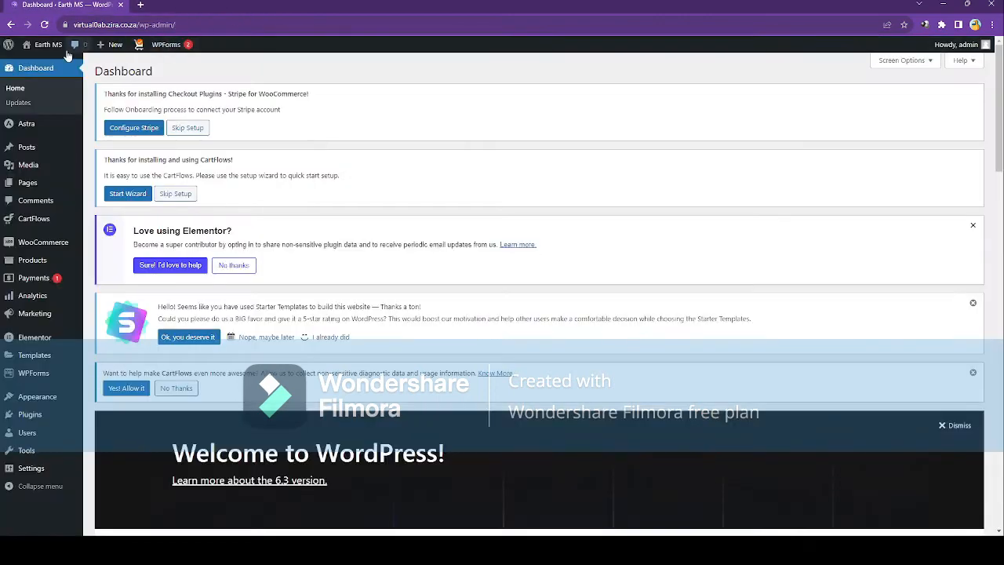
mouse_move(48, 51)
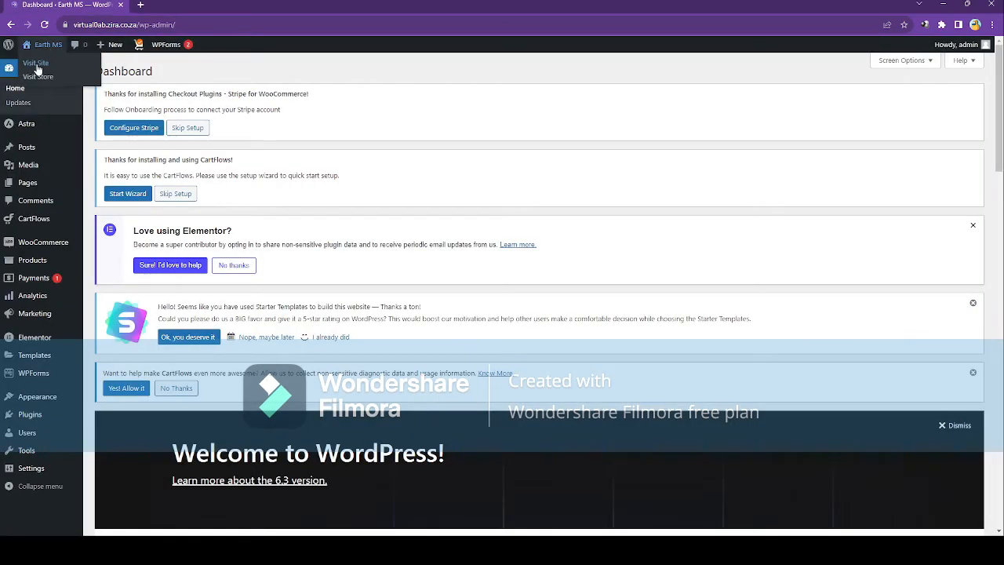
left_click(36, 66)
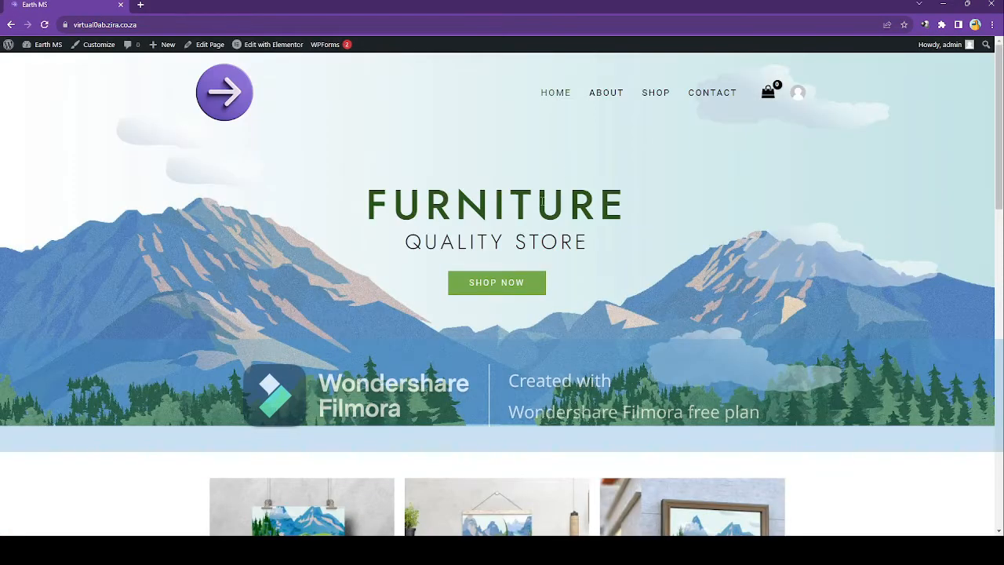
left_click(613, 94)
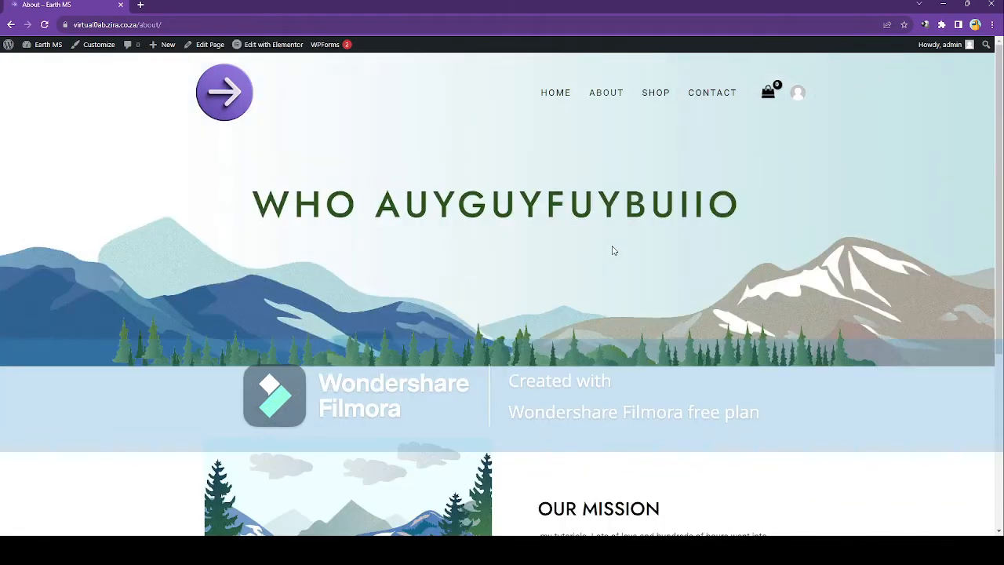
scroll(565, 271, "down", 4)
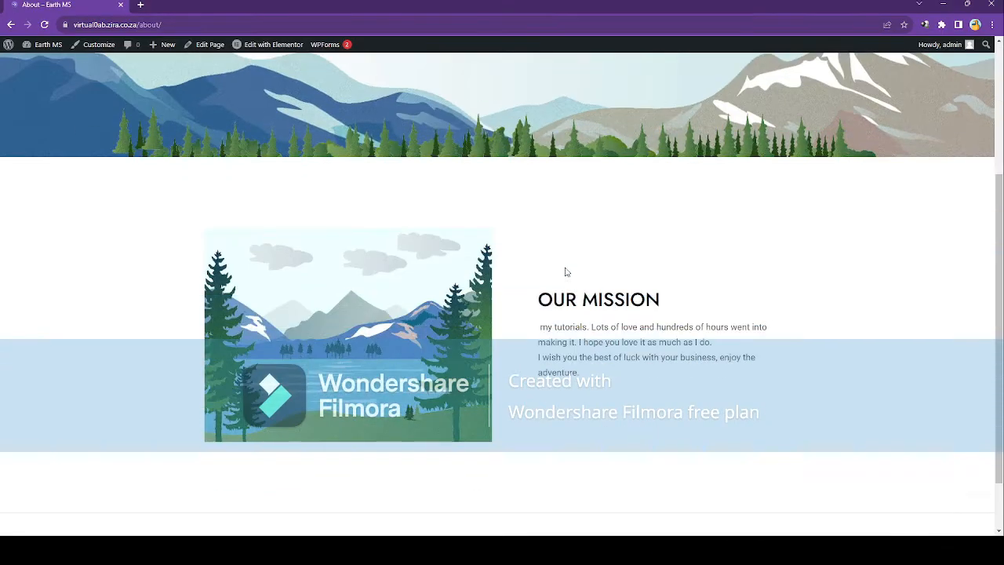
scroll(565, 272, "up", 5)
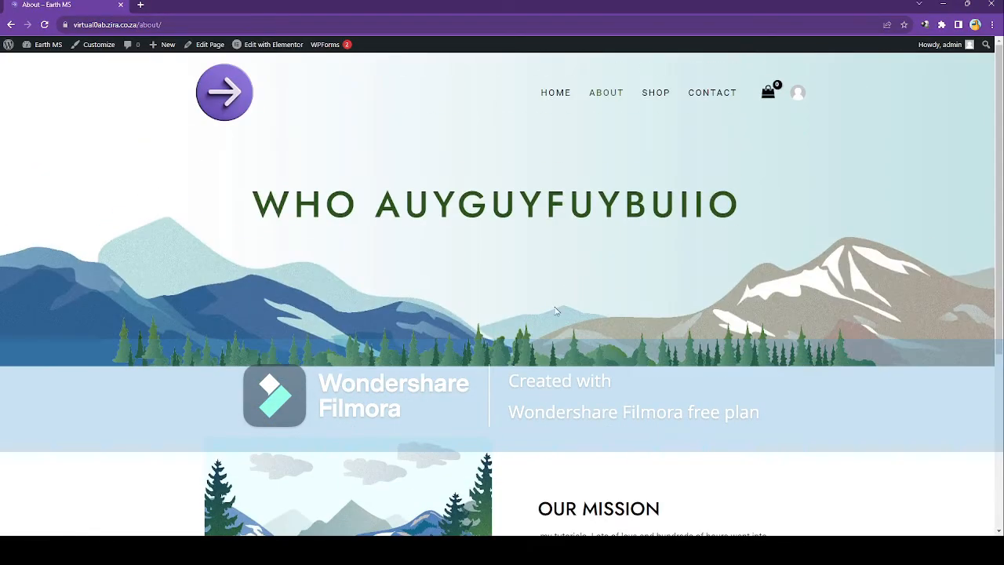
scroll(460, 314, "down", 2)
scroll(473, 478, "down", 2)
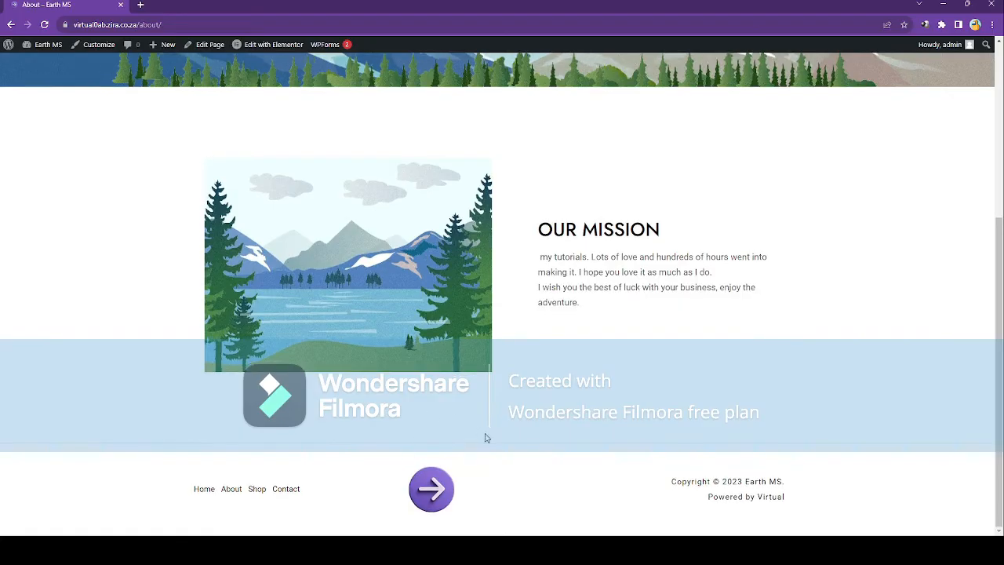
scroll(442, 415, "up", 4)
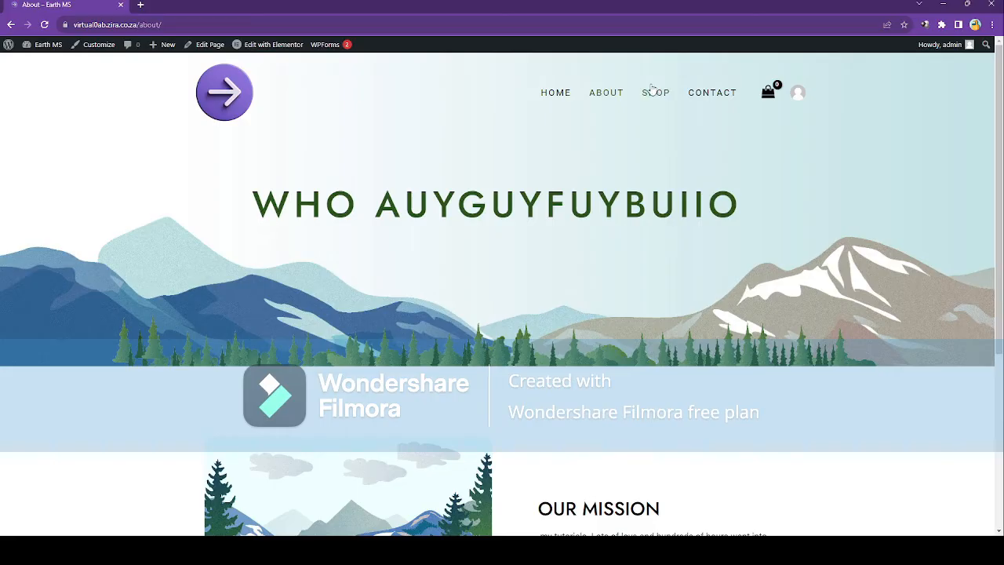
Go to the site's Contact page and open it for editing with Elementor.
left_click(716, 97)
left_click(740, 85)
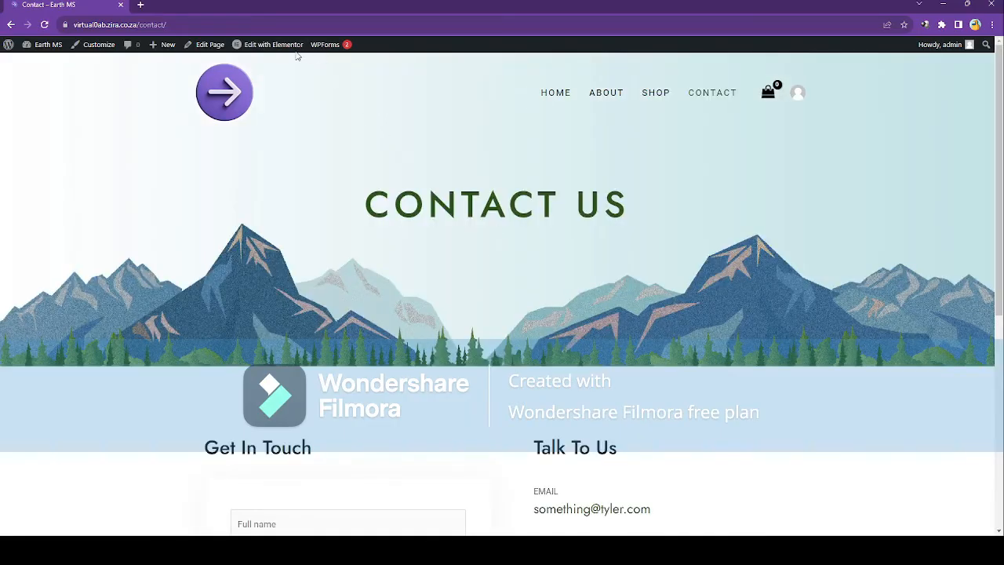
left_click(267, 47)
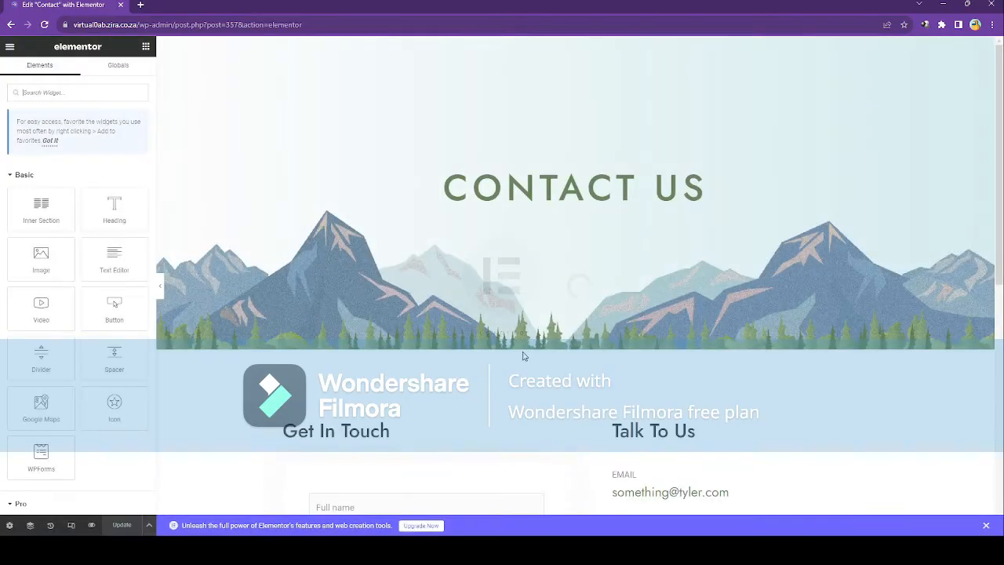
Look over the Contact page's CONTACT US heading, Get In Touch form and Talk To Us details.
scroll(511, 350, "down", 5)
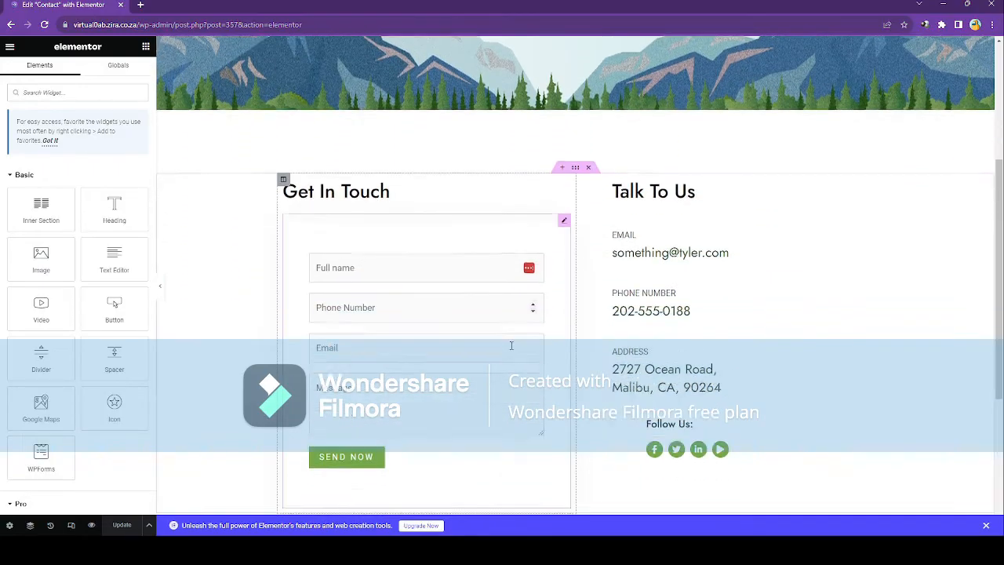
scroll(511, 350, "up", 3)
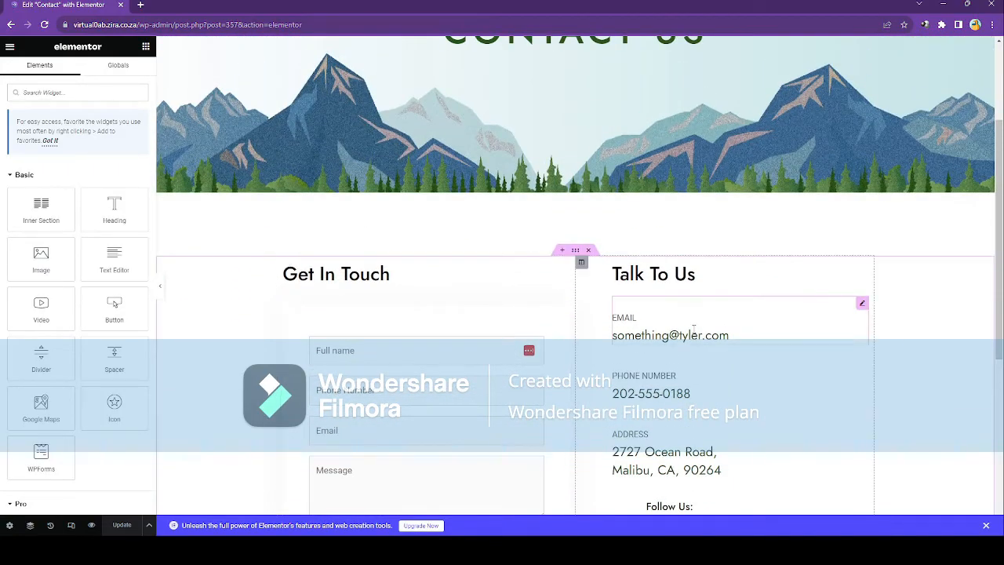
scroll(698, 268, "up", 1)
scroll(667, 243, "down", 3)
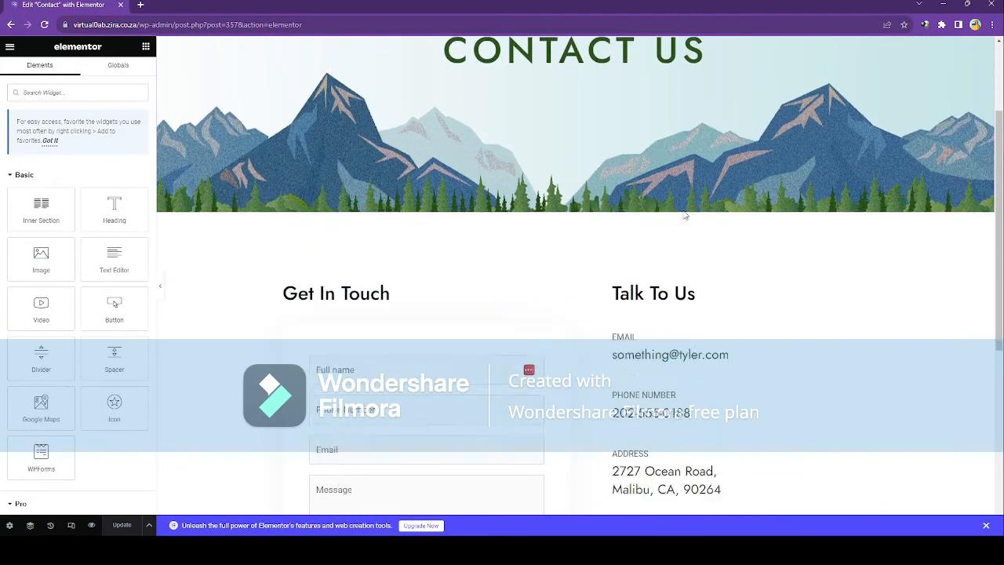
scroll(612, 213, "up", 3)
left_click(615, 213)
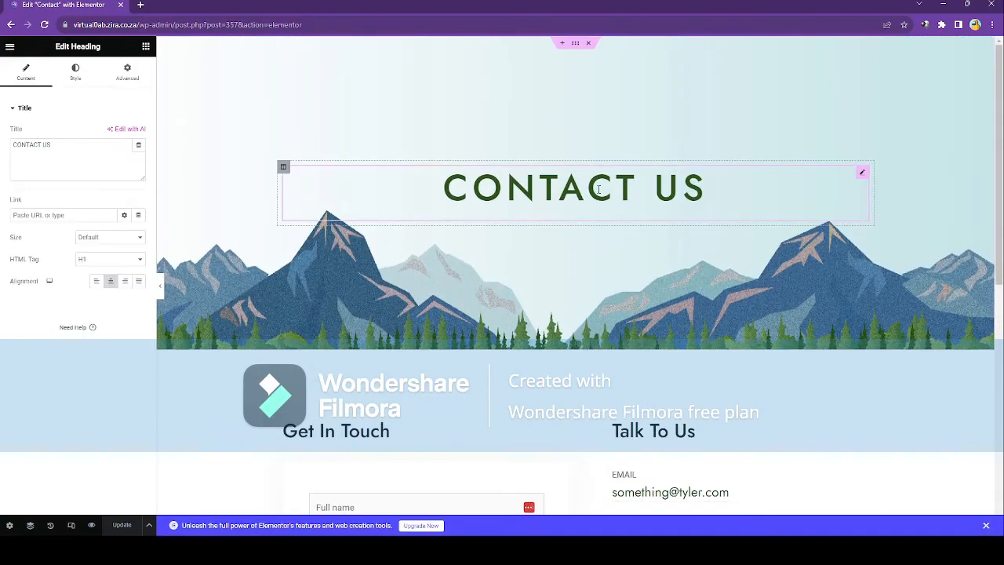
scroll(651, 196, "down", 2)
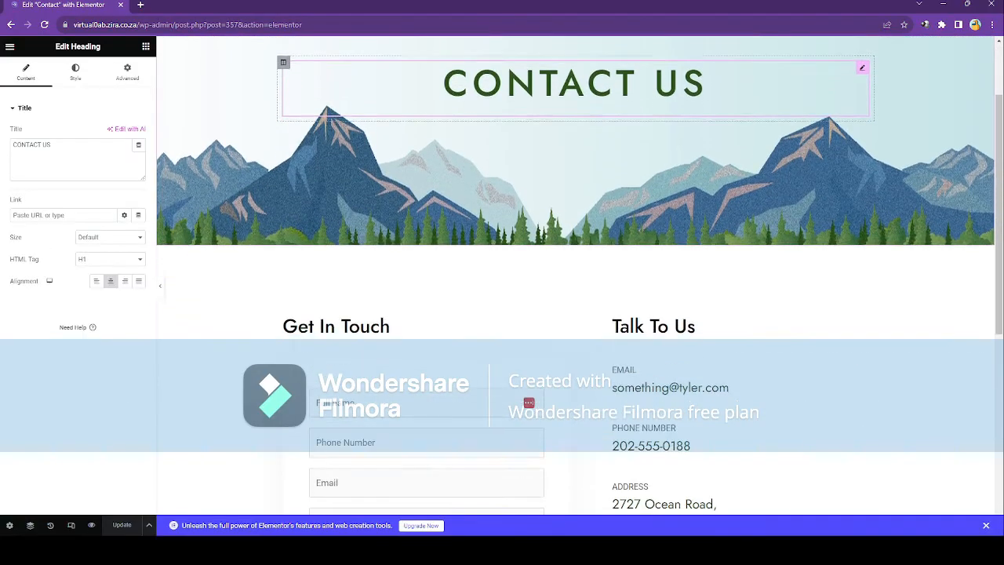
scroll(634, 157, "up", 2)
scroll(620, 204, "down", 2)
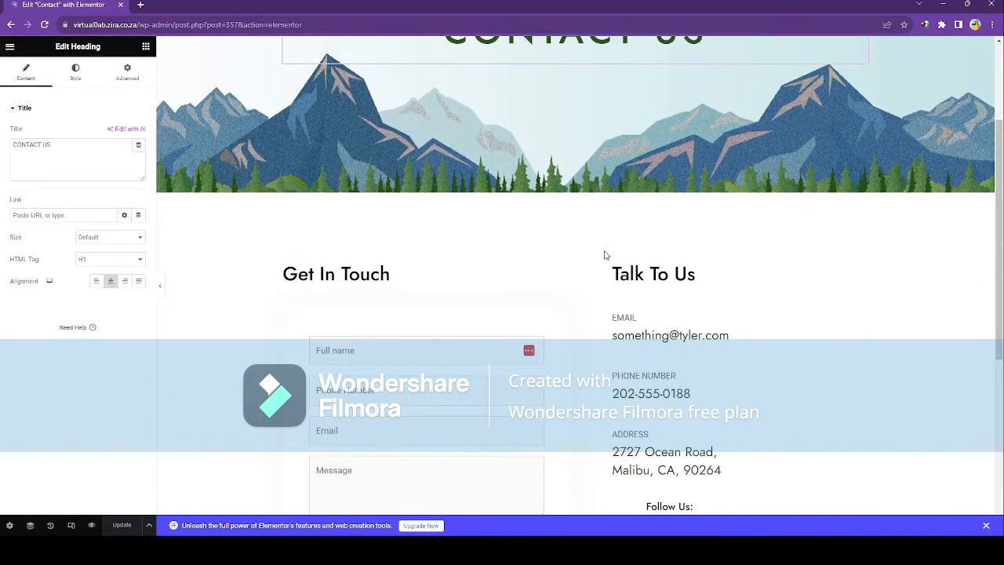
Replace the domain name of the email address under Talk To Us with "gmail".
left_click(657, 343)
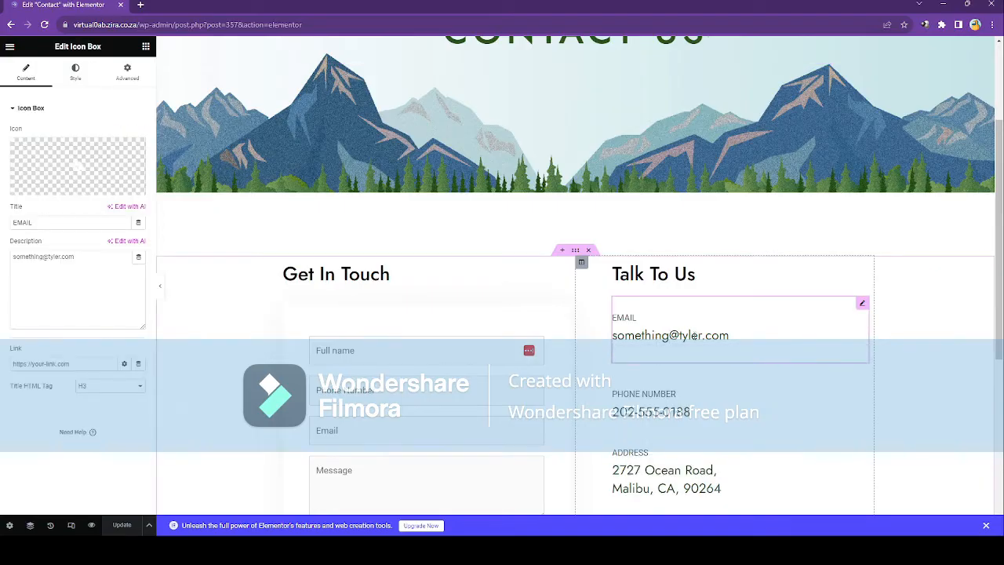
double_click(693, 336)
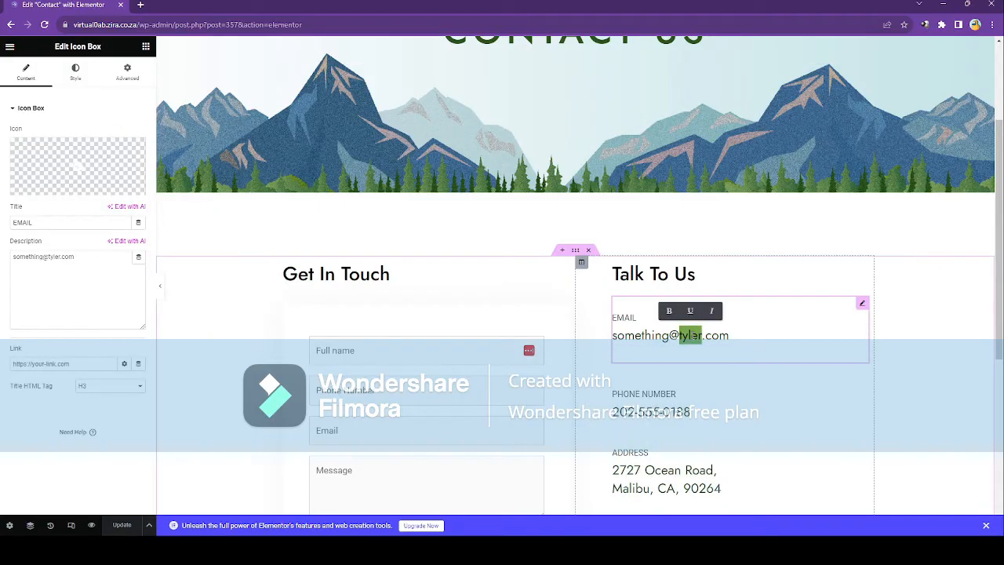
type("gmail")
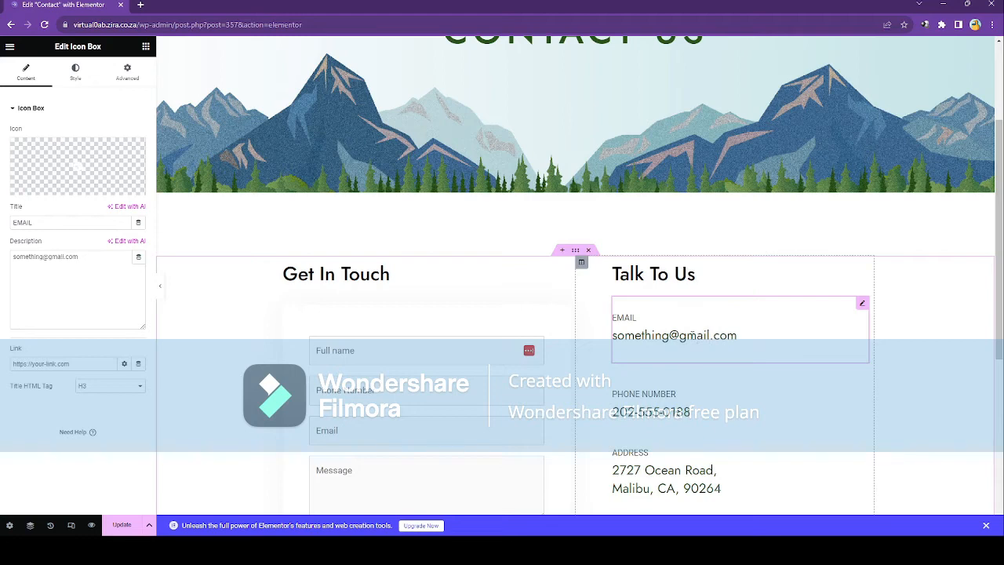
left_click(51, 259)
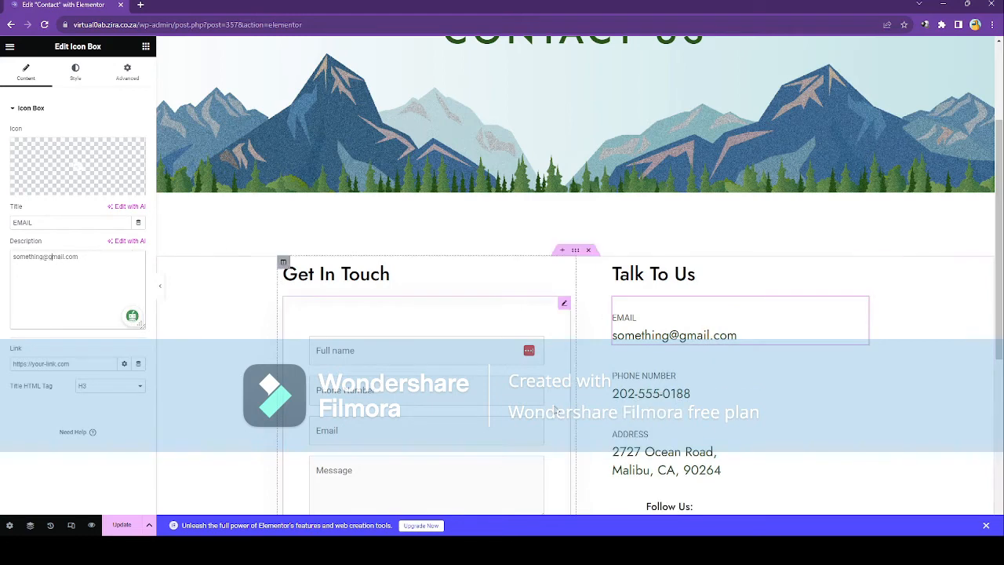
Replace the description of the PHONE NUMBER box with the new phone number.
left_click(691, 394)
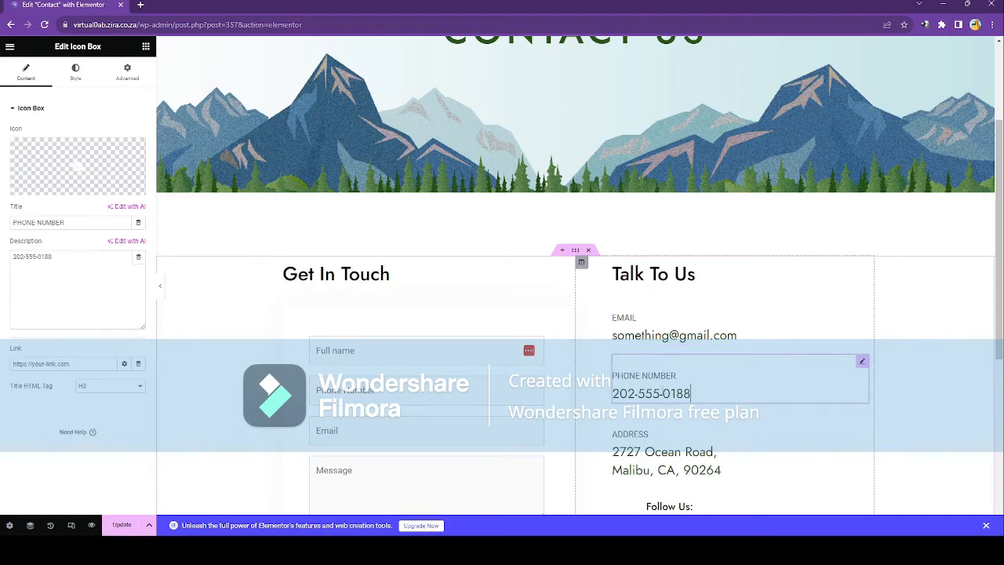
left_click_drag(69, 257, 3, 255)
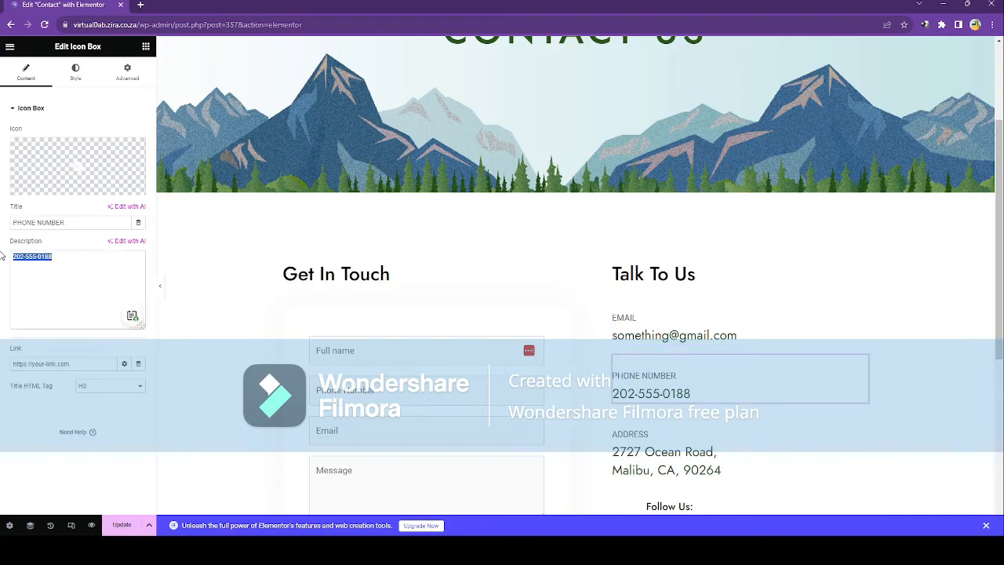
type("061")
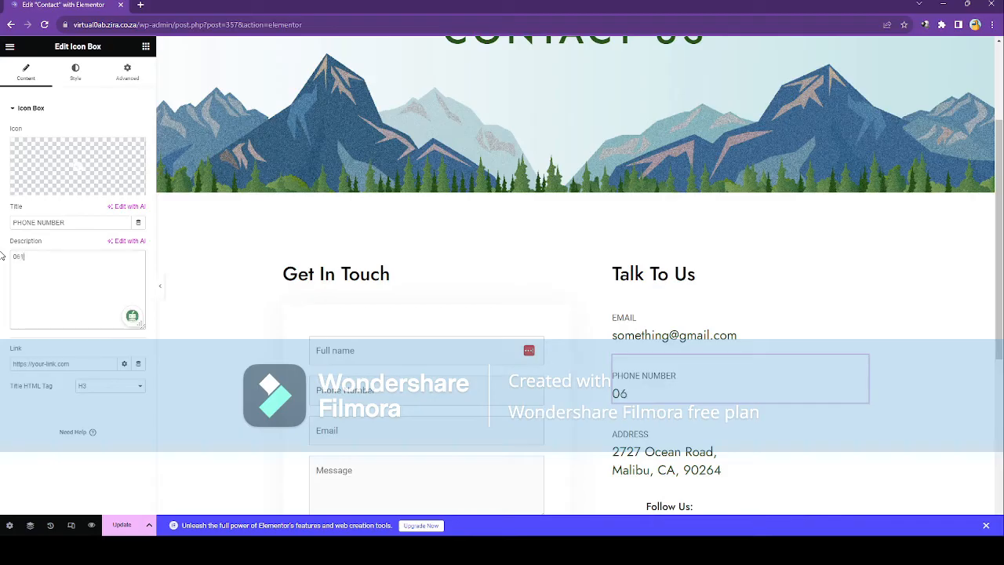
type(" 123 456 7")
key("BackSpace")
Replace the ADDRESS description with three separate lines: "asdhbwsjpojsc", "ioshfcewsdbc" and "dcoicnocw".
scroll(664, 416, "down", 1)
left_click(664, 416)
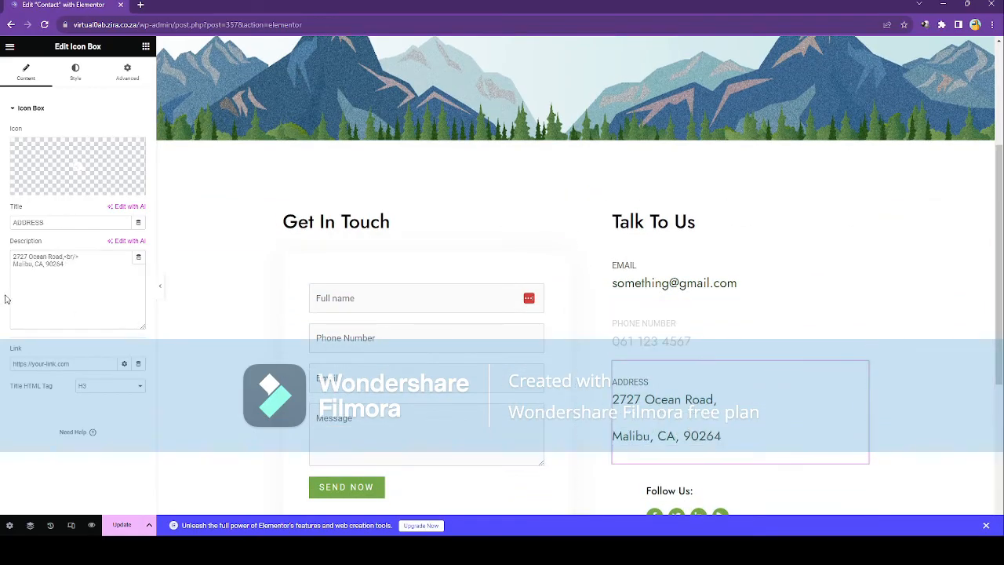
left_click_drag(69, 267, 1, 245)
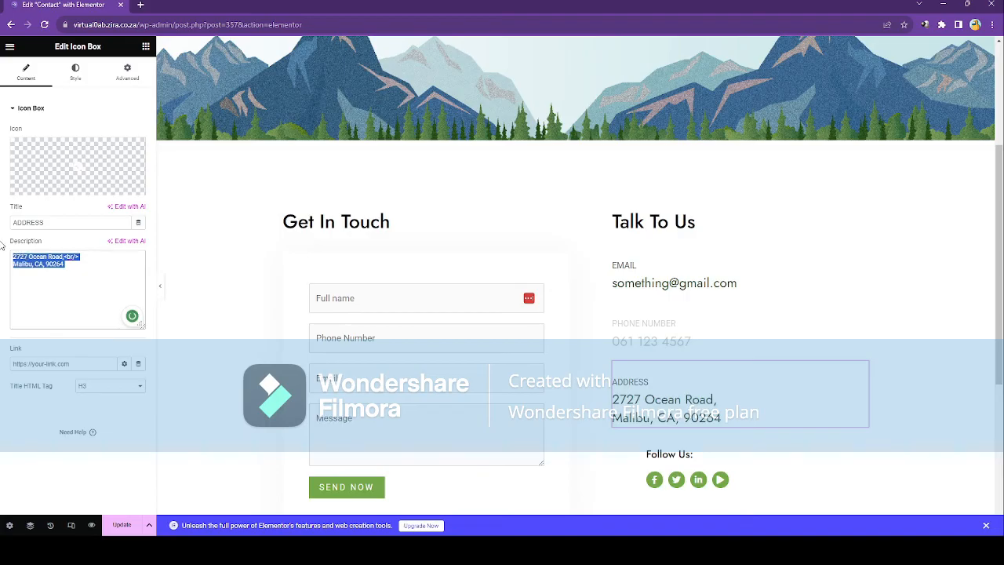
type("asdhbwsjpojsc")
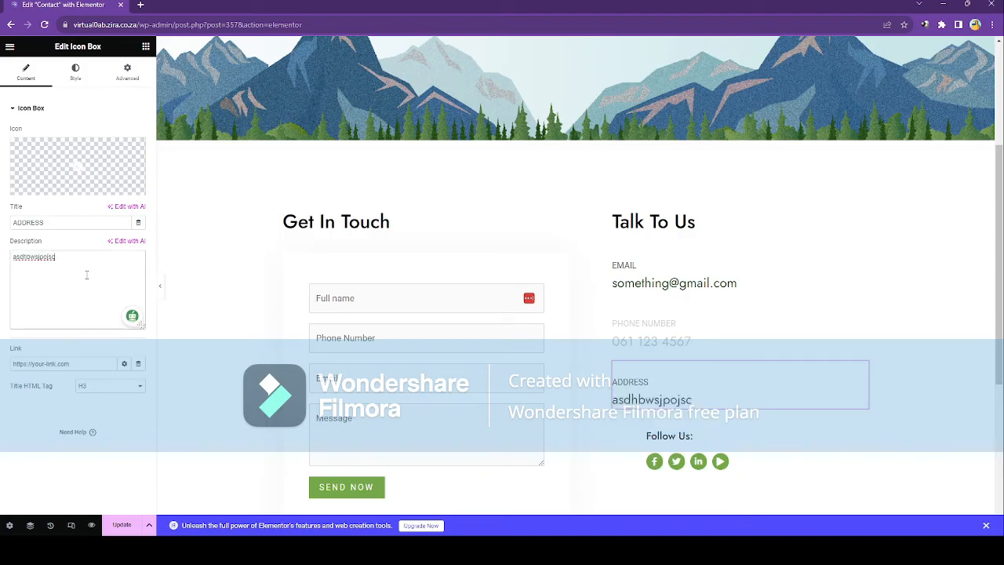
key("Return")
type("ioshfcewsdbc")
key("Return")
type("dcoicnocw")
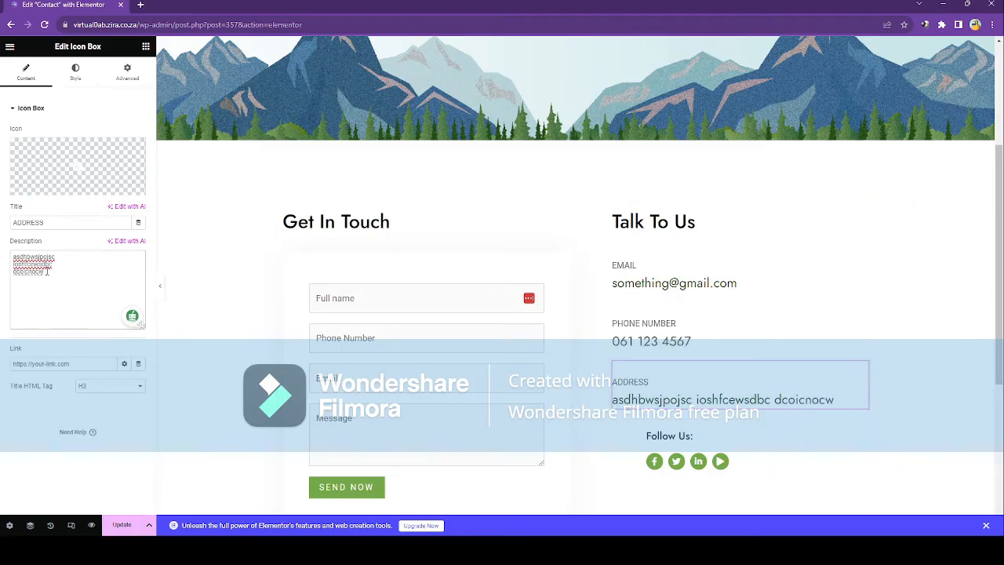
key("Return")
type("wqlewi")
key("Return")
type("sacwqc")
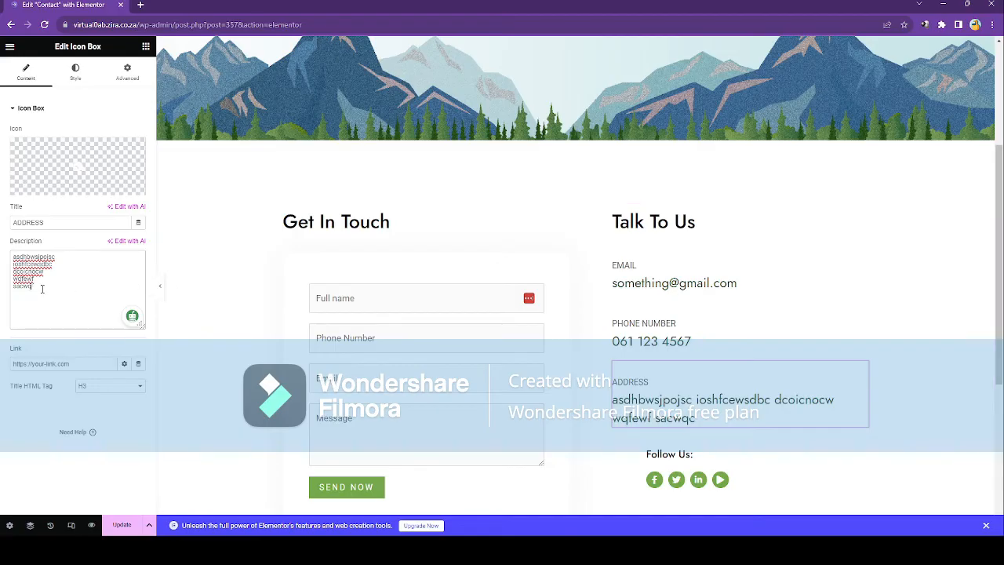
key("BackSpace")
key("BackSpace")
key("BackSpace")
key("BackSpace")
key("BackSpace")
key("BackSpace")
key("BackSpace")
key("BackSpace")
key("BackSpace")
key("BackSpace")
key("BackSpace")
key("BackSpace")
key("BackSpace")
key("BackSpace")
key("BackSpace")
key("BackSpace")
key("BackSpace")
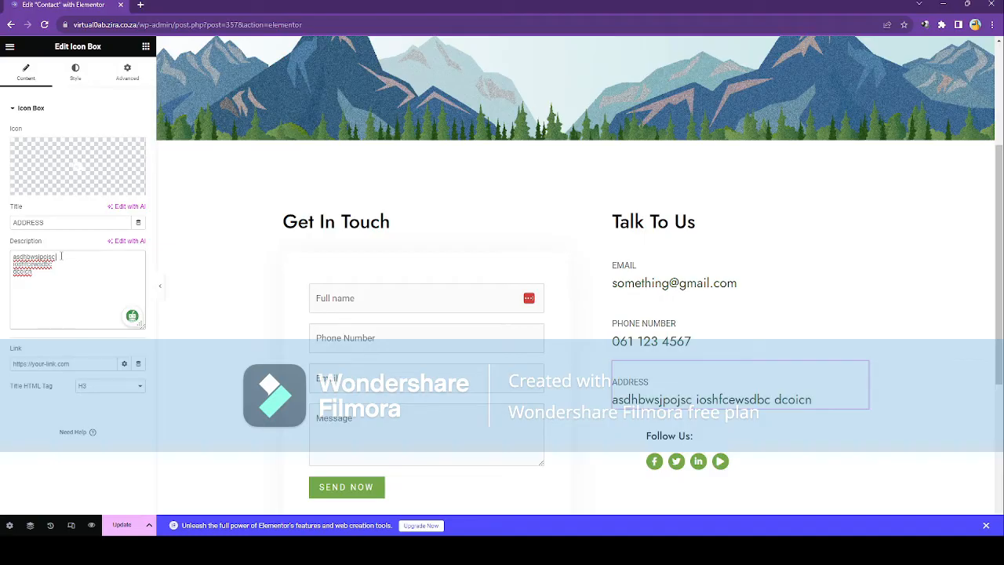
Insert a <br> line-break tag after "asdhbwsjpojsc" in the ADDRESS description.
type("<")
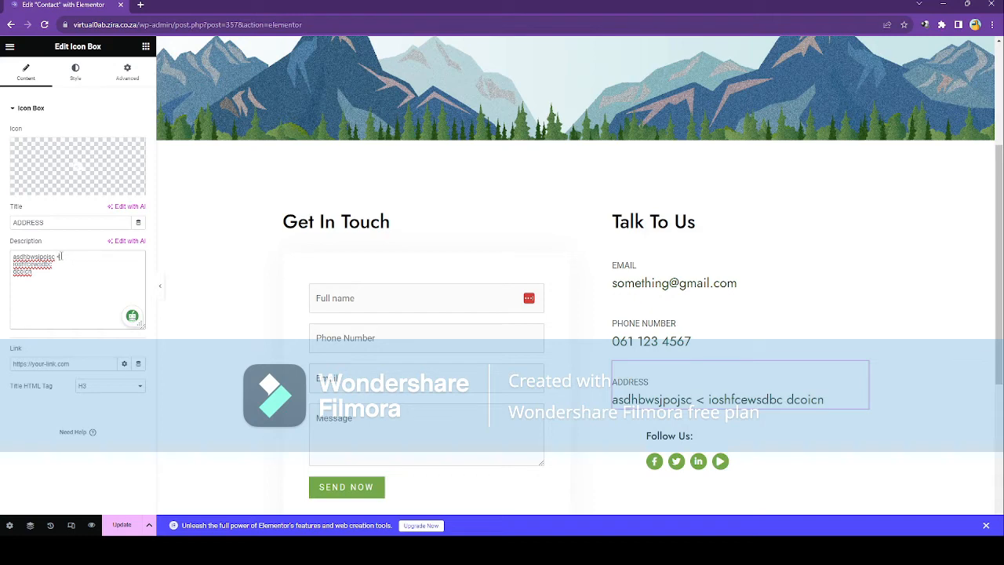
type("b")
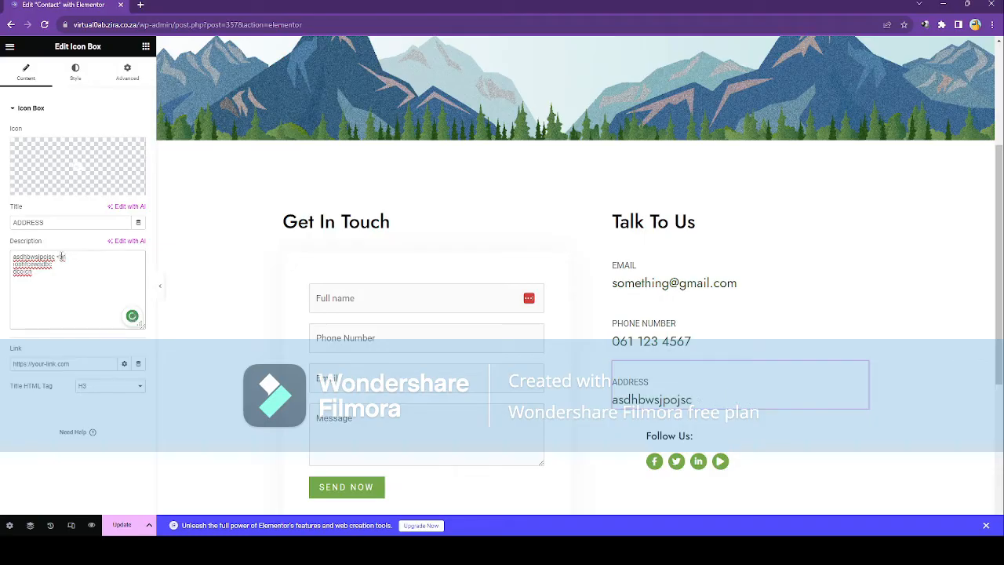
type("r>")
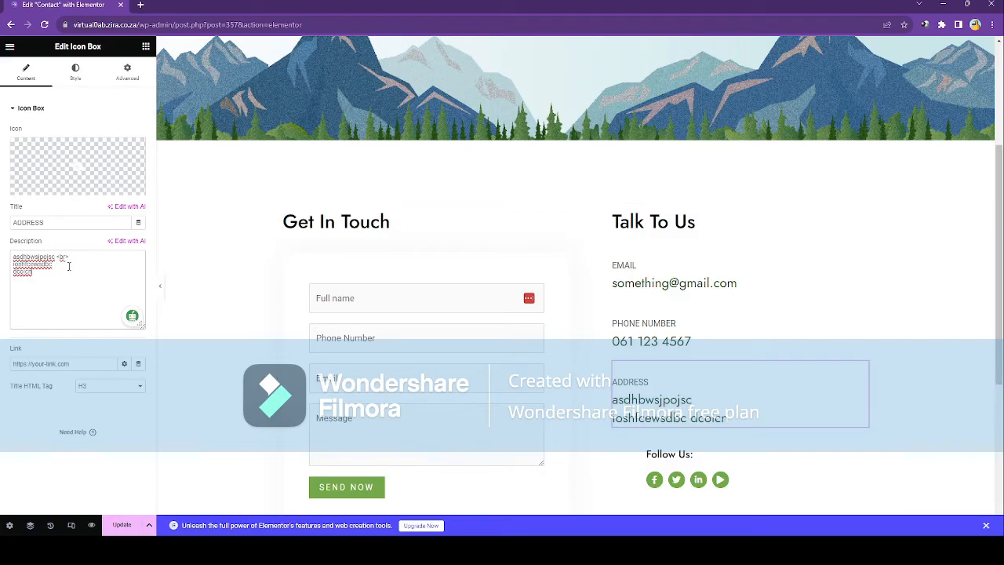
Delete the third line of the ADDRESS description and add "<br> dscinewcoinew" after "ioshfcewsdbc".
key("BackSpace")
key("BackSpace")
key("BackSpace")
key("BackSpace")
key("BackSpace")
key("BackSpace")
key("BackSpace")
type("dscinewcoinew")
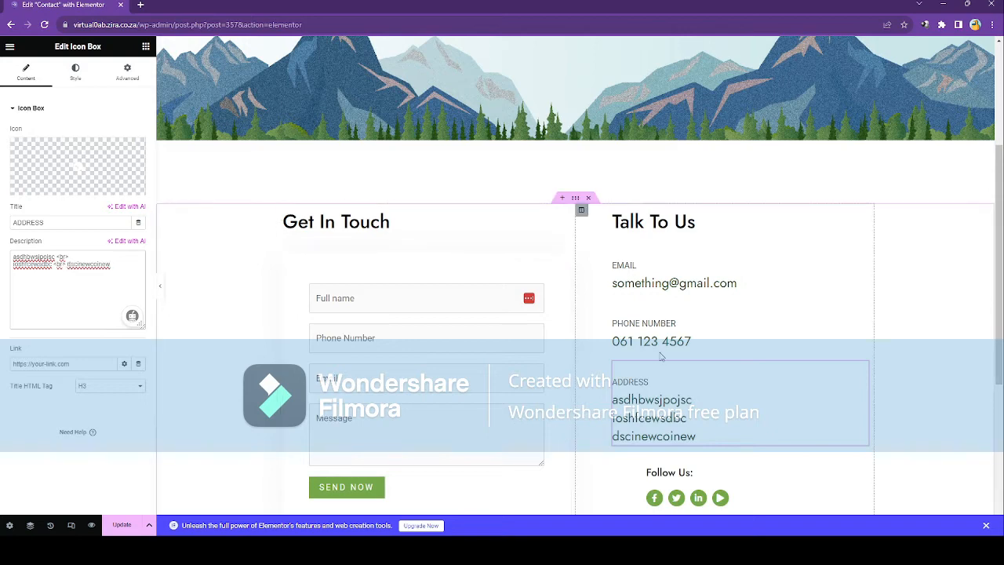
Open the Follow Us social icons for editing and show the Facebook item's icon and link settings.
scroll(680, 423, "down", 1)
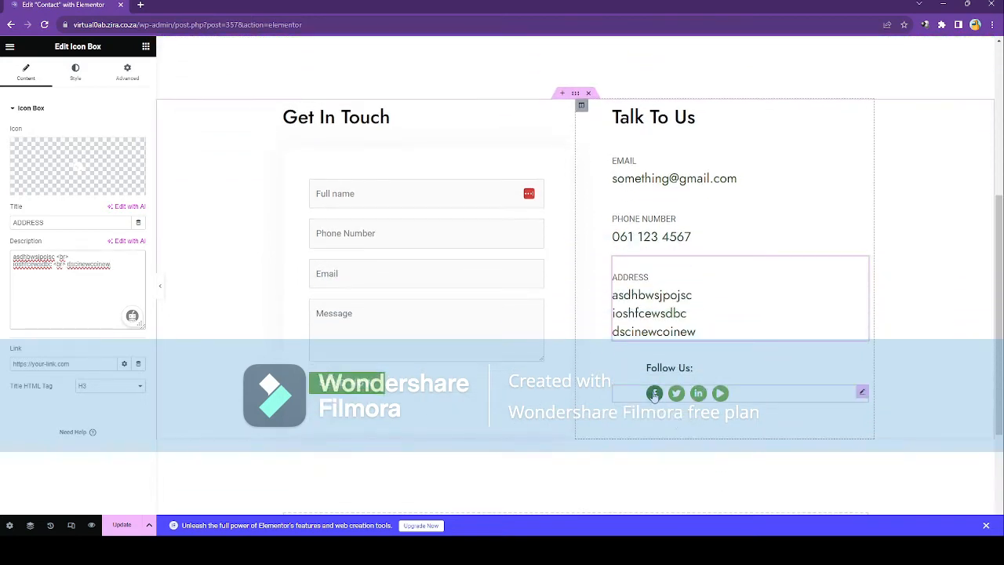
left_click(795, 395)
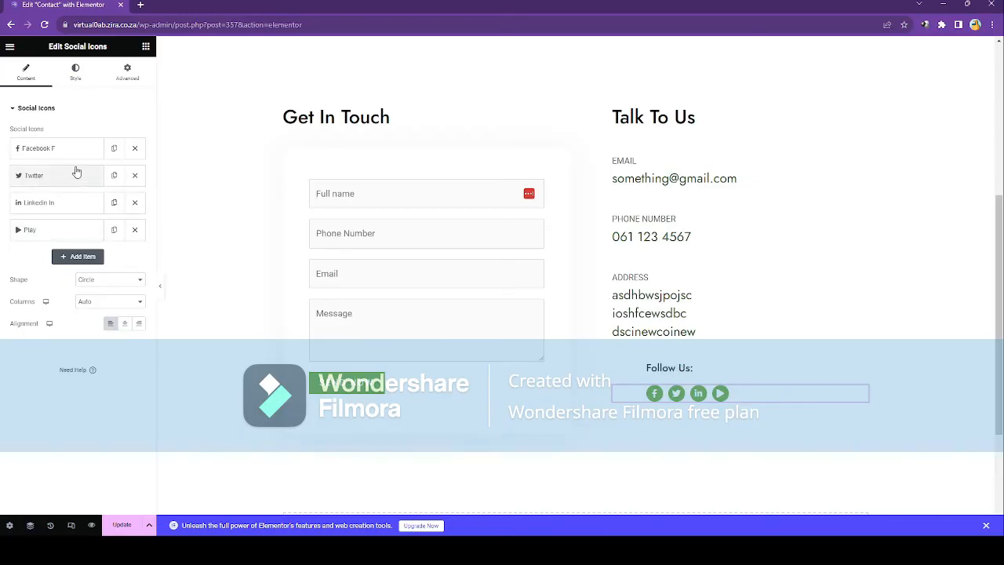
left_click(52, 153)
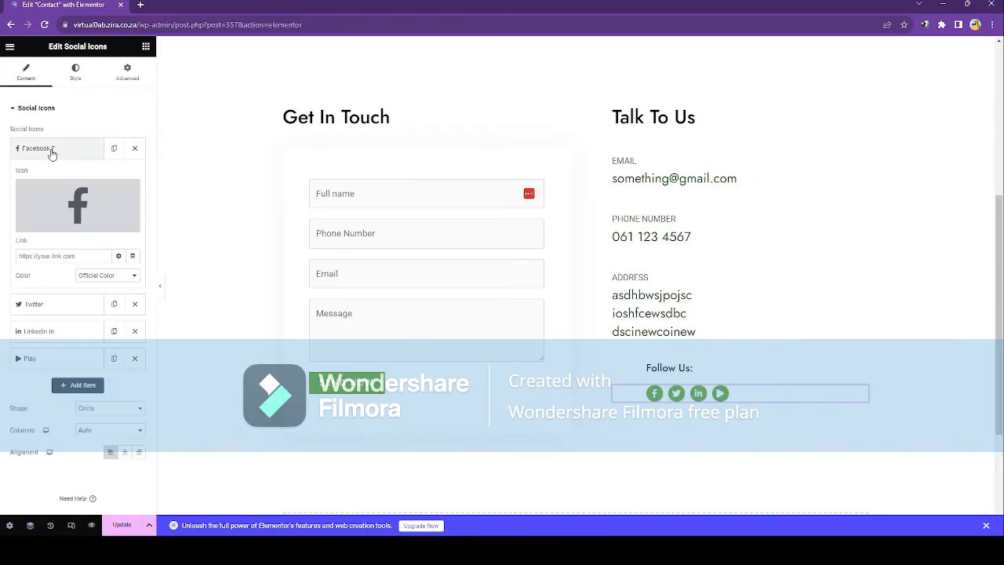
mouse_move(79, 202)
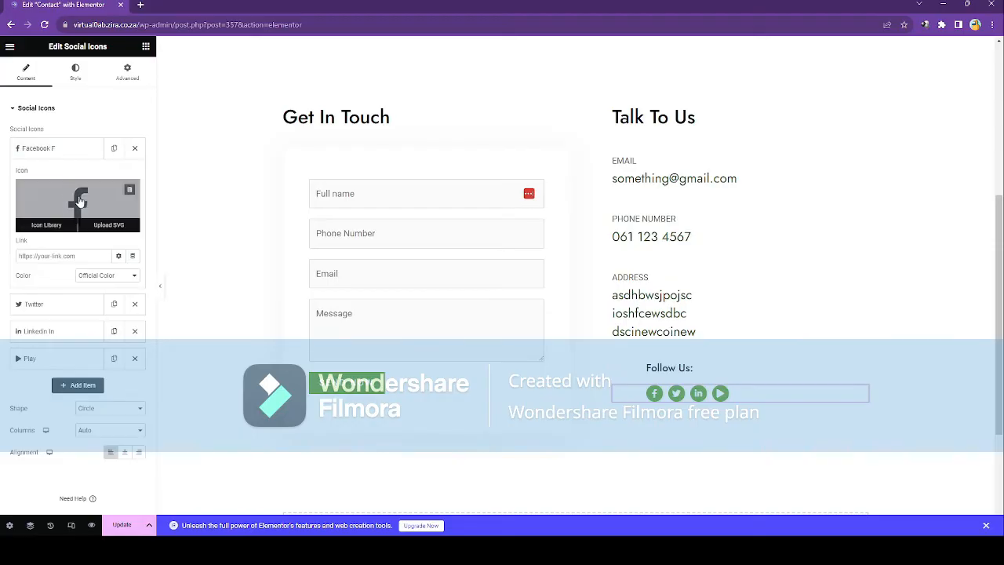
left_click(50, 256)
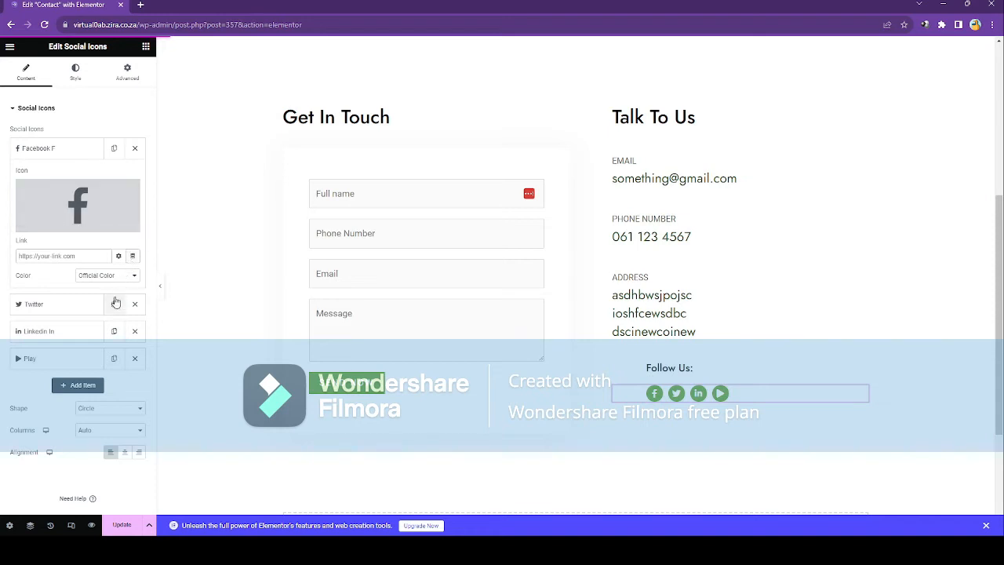
Delete the Twitter, LinkedIn and Play items from the social icons, keeping only Facebook.
left_click(45, 305)
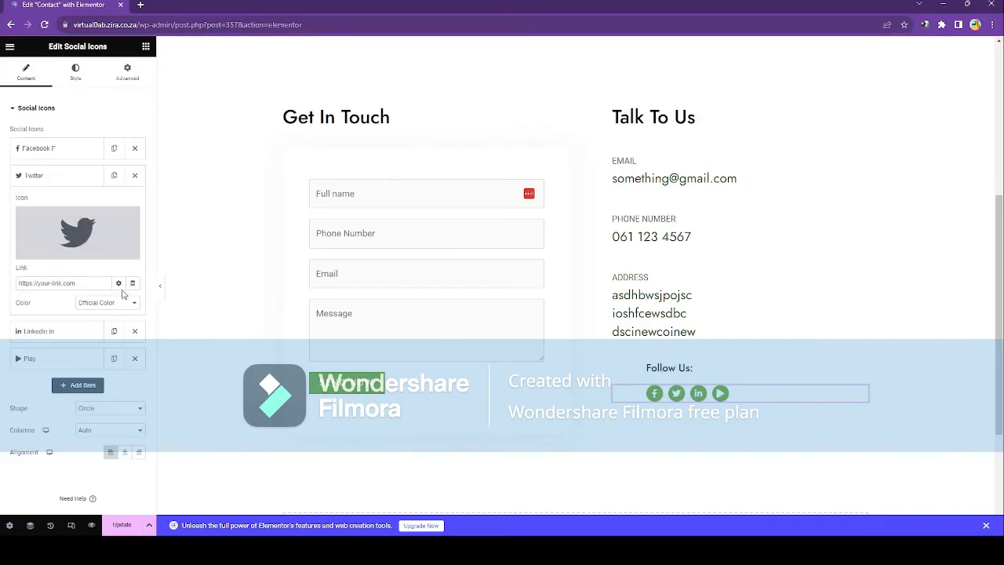
left_click(135, 178)
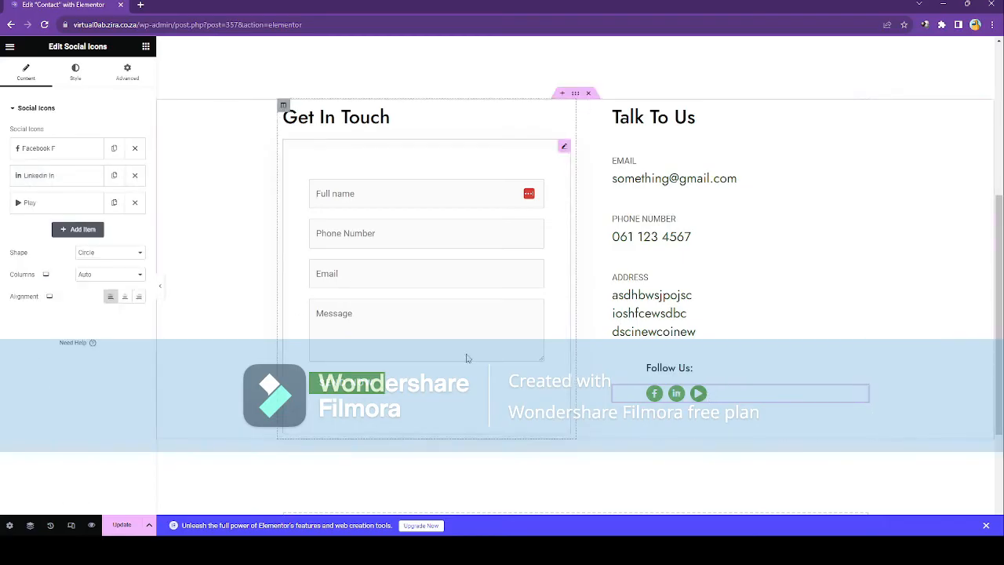
left_click(135, 176)
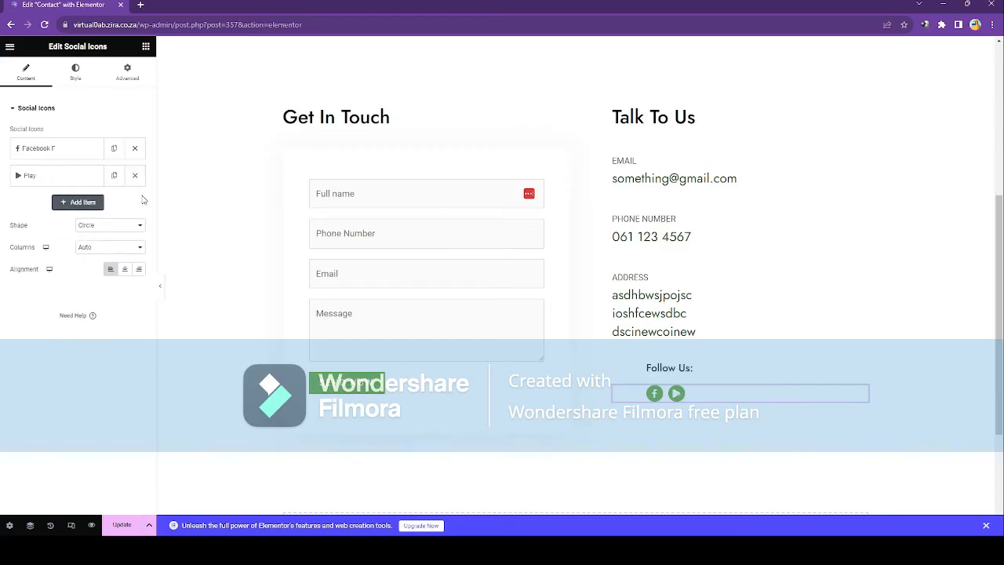
left_click(135, 175)
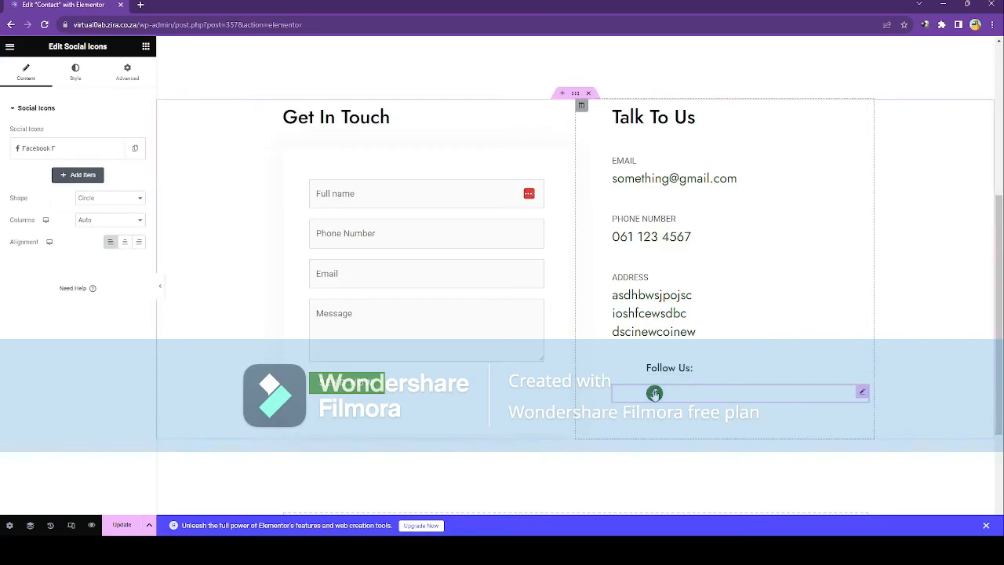
left_click(78, 176)
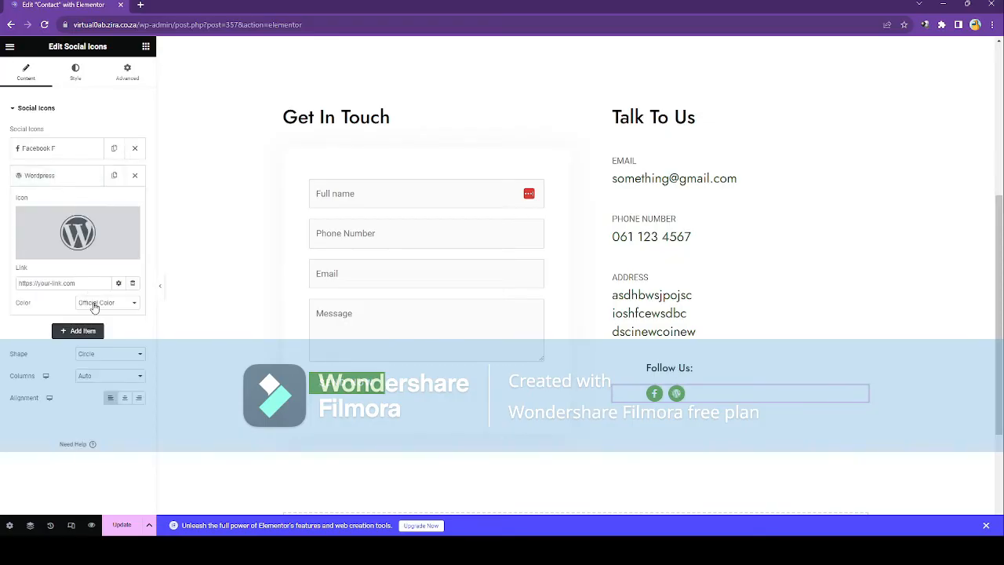
mouse_move(42, 220)
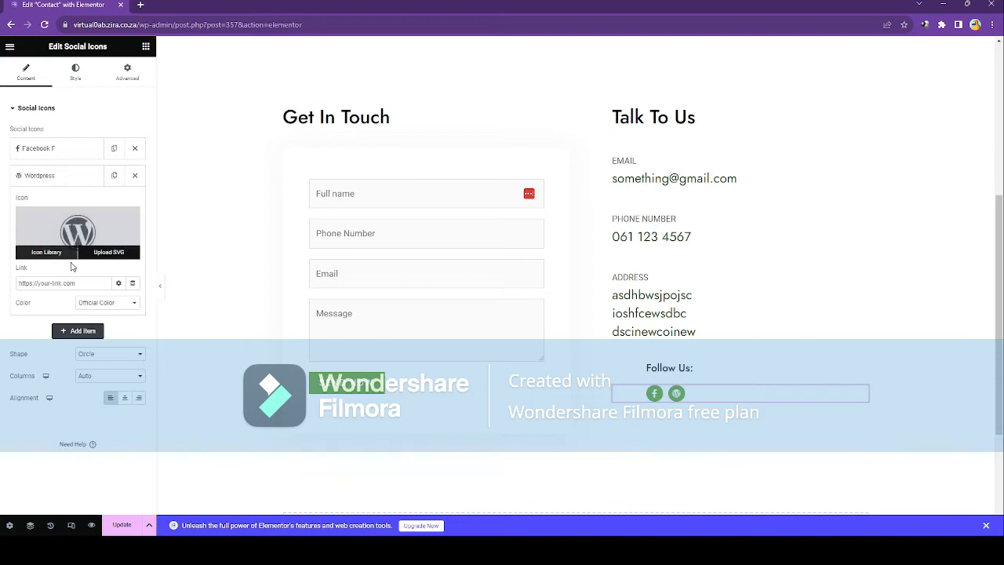
left_click(136, 175)
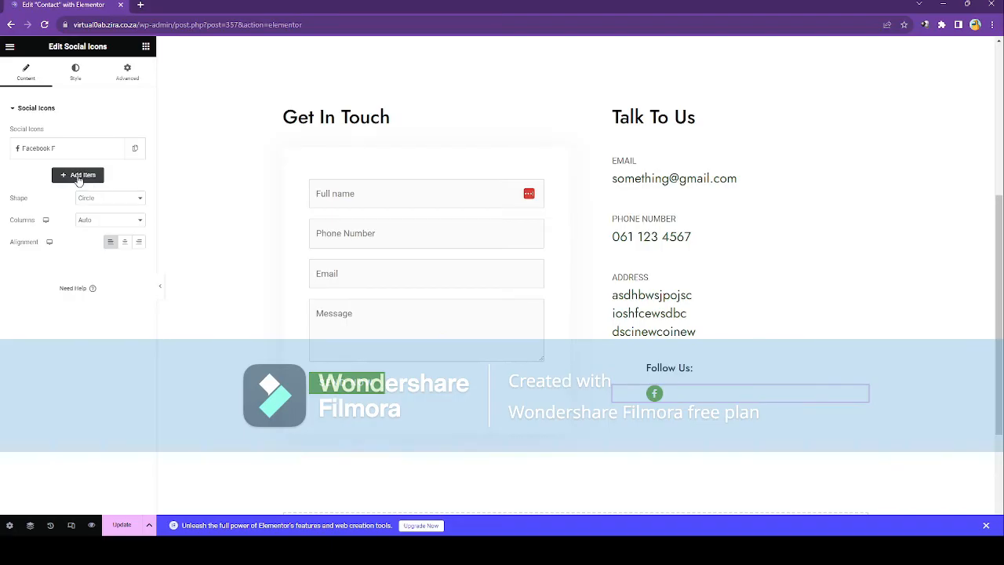
Add a new item with the WordPress icon below Facebook in the social icons, and try duplicating it.
left_click(79, 178)
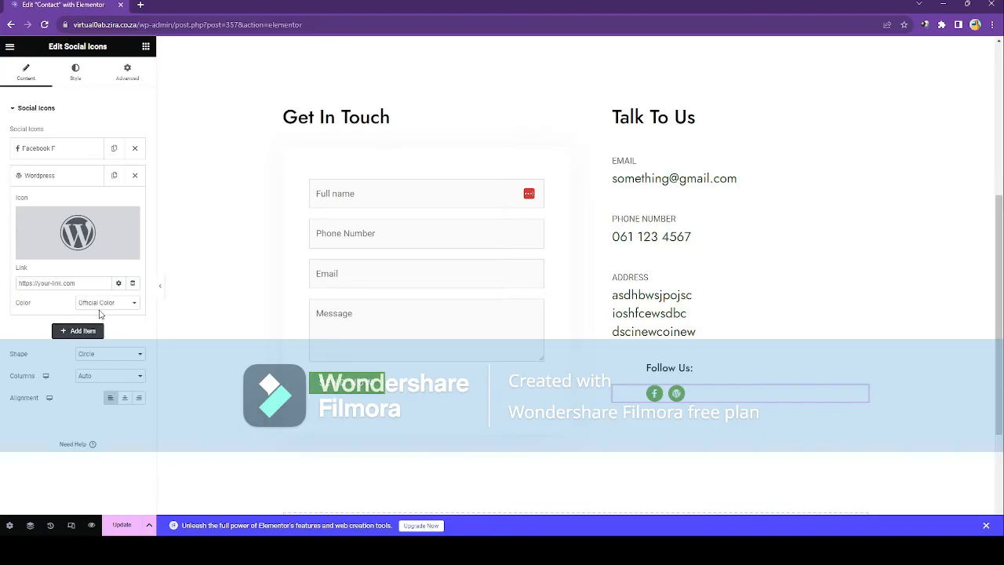
left_click(113, 176)
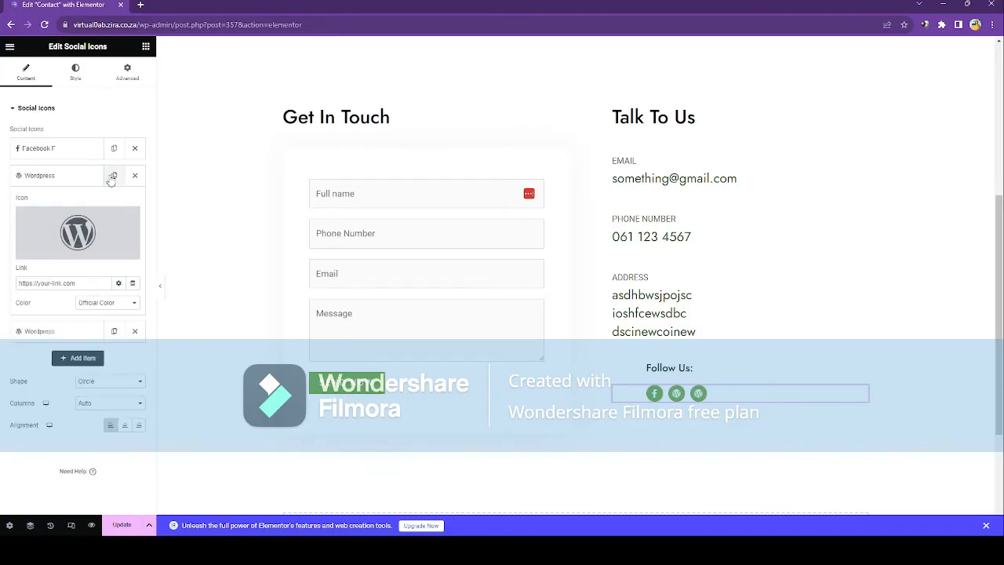
left_click(135, 331)
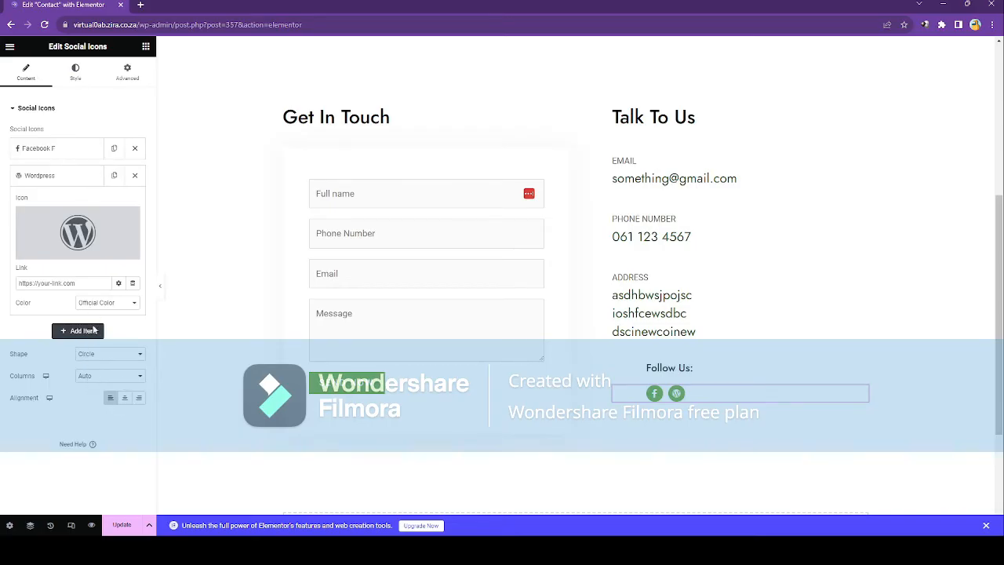
mouse_move(72, 250)
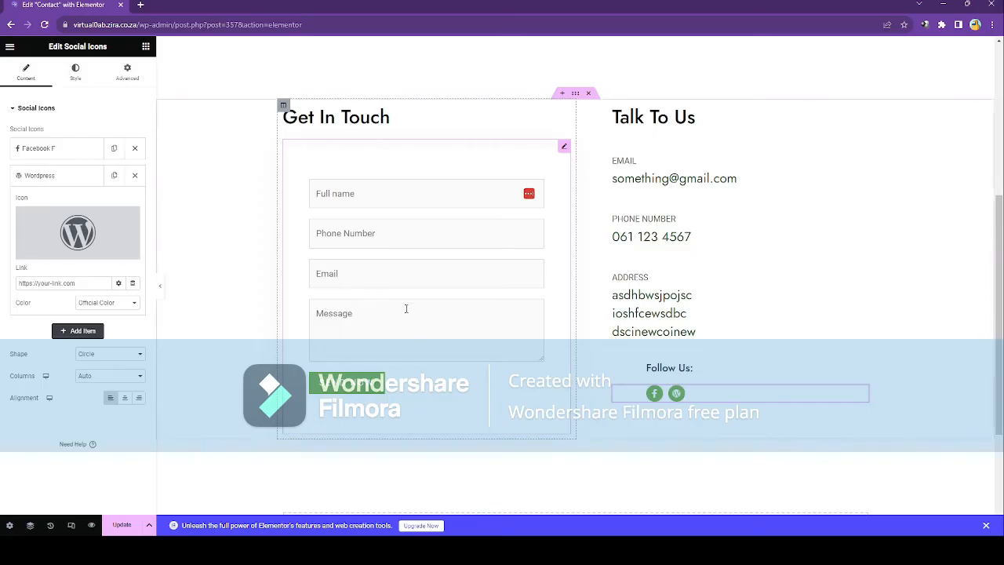
left_click(57, 282)
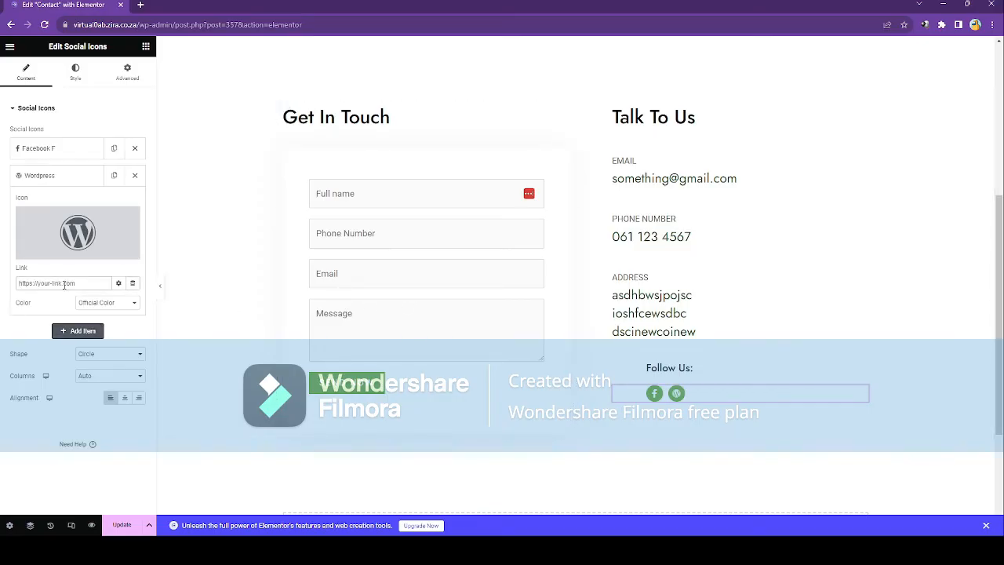
mouse_move(71, 247)
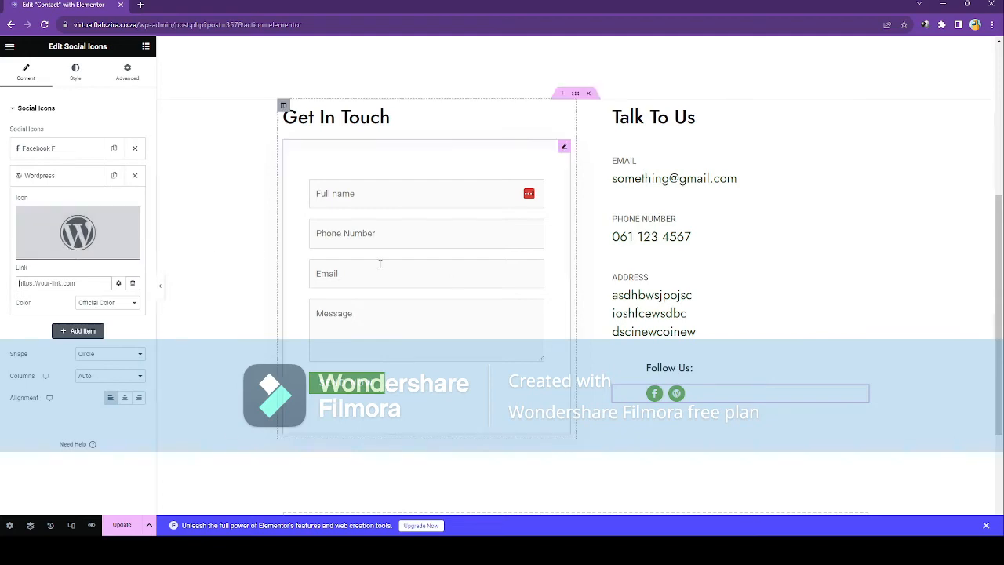
Open the media library for the background image of the CONTACT US banner section.
scroll(447, 389, "down", 3)
scroll(444, 390, "up", 5)
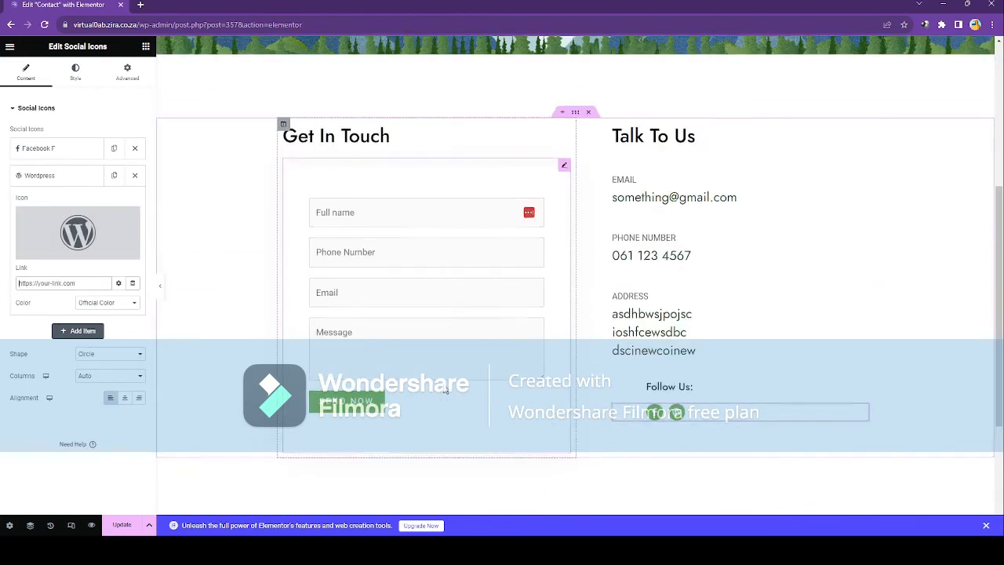
scroll(445, 390, "down", 5)
scroll(445, 390, "up", 8)
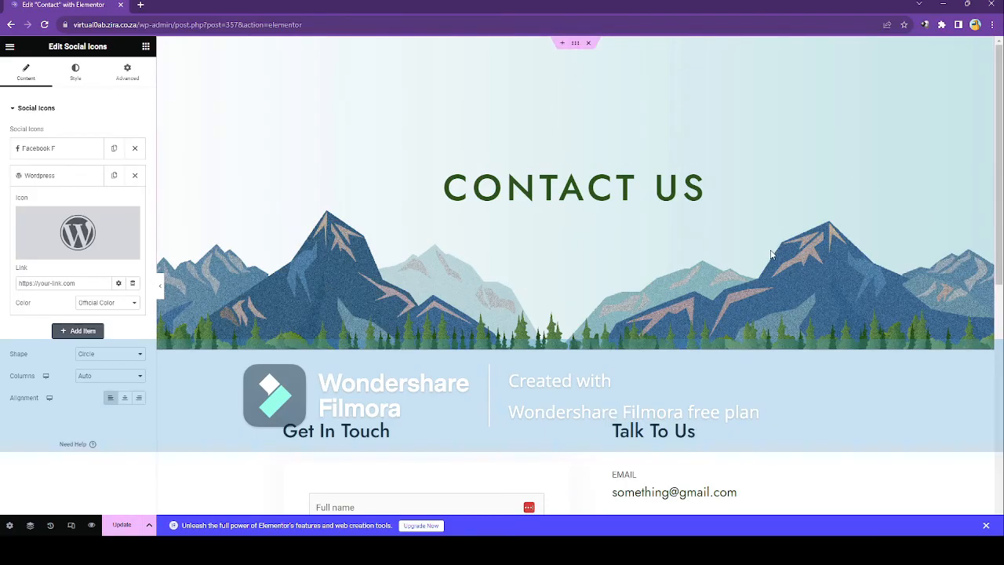
left_click(577, 45)
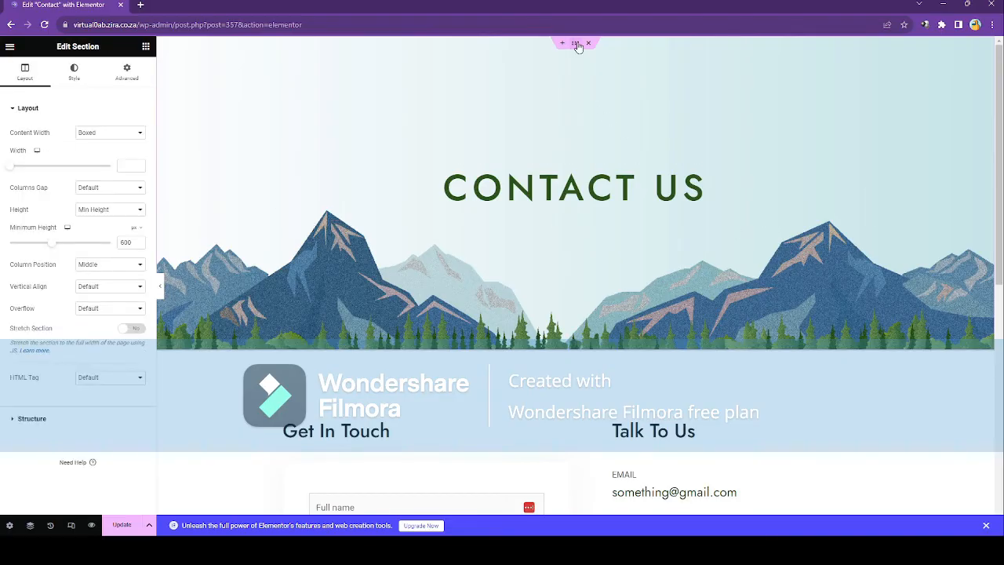
left_click(71, 72)
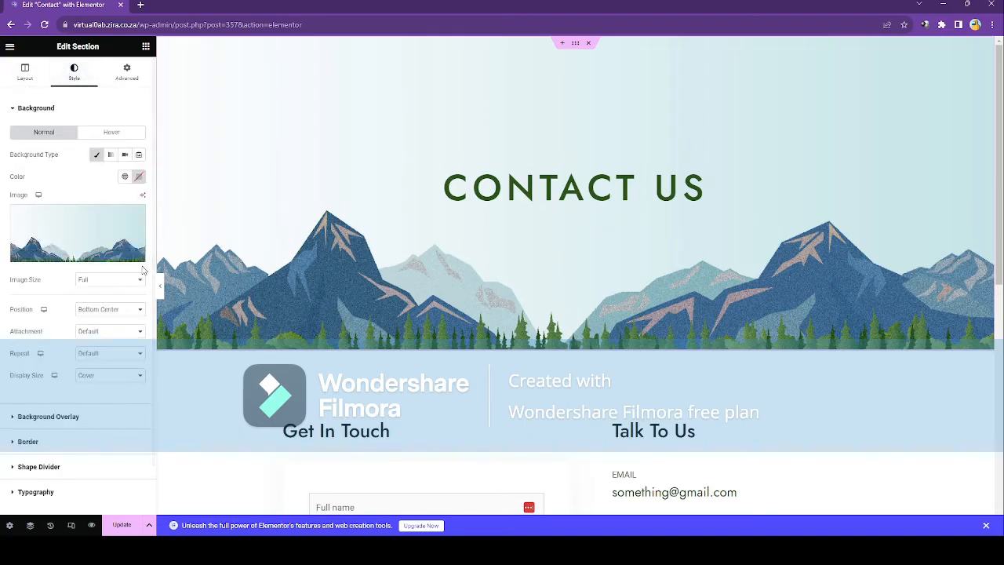
left_click(67, 258)
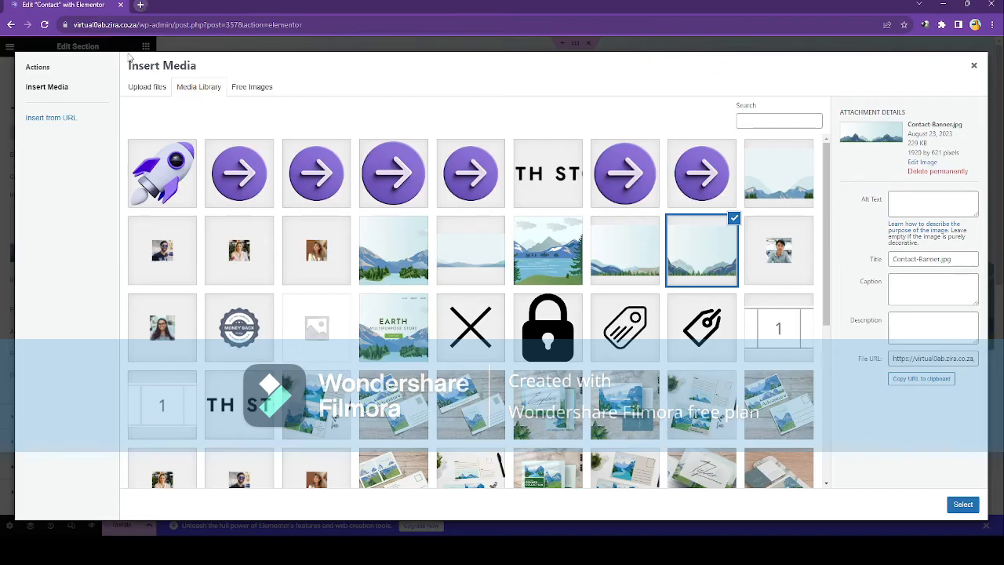
Open the Pexels home page in a new browser tab.
left_click(140, 5)
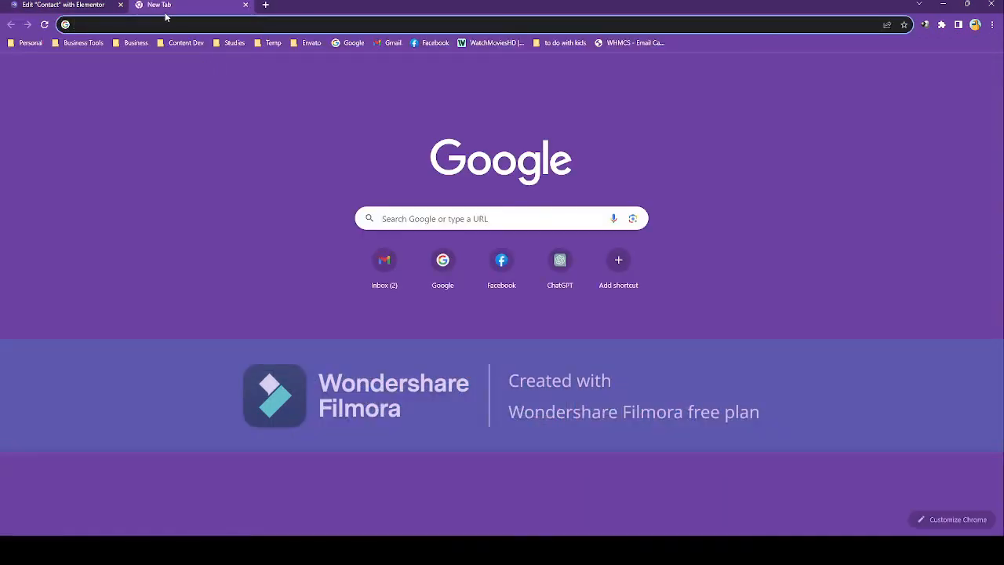
left_click(161, 17)
type("pex")
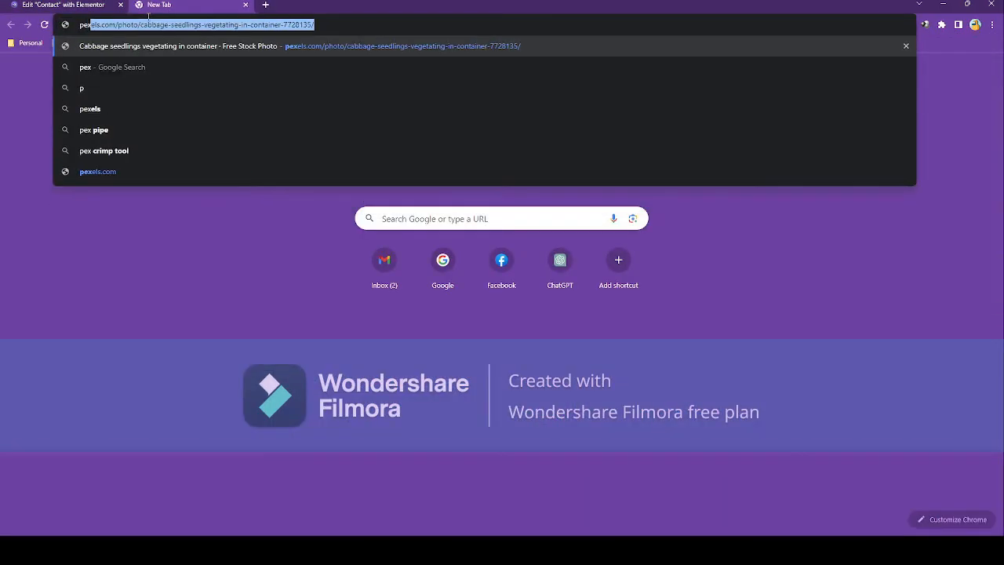
type("el")
key("Return")
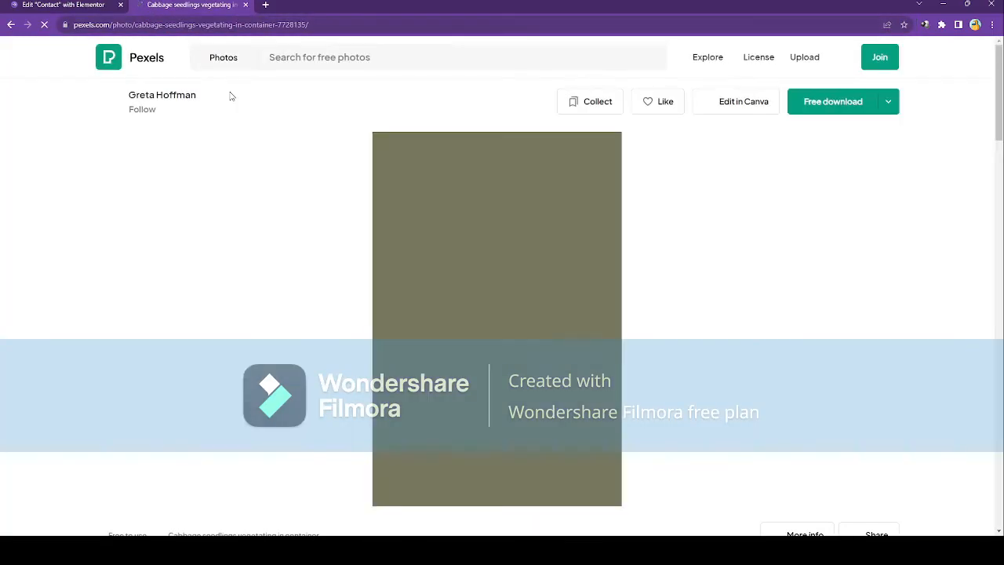
left_click(139, 63)
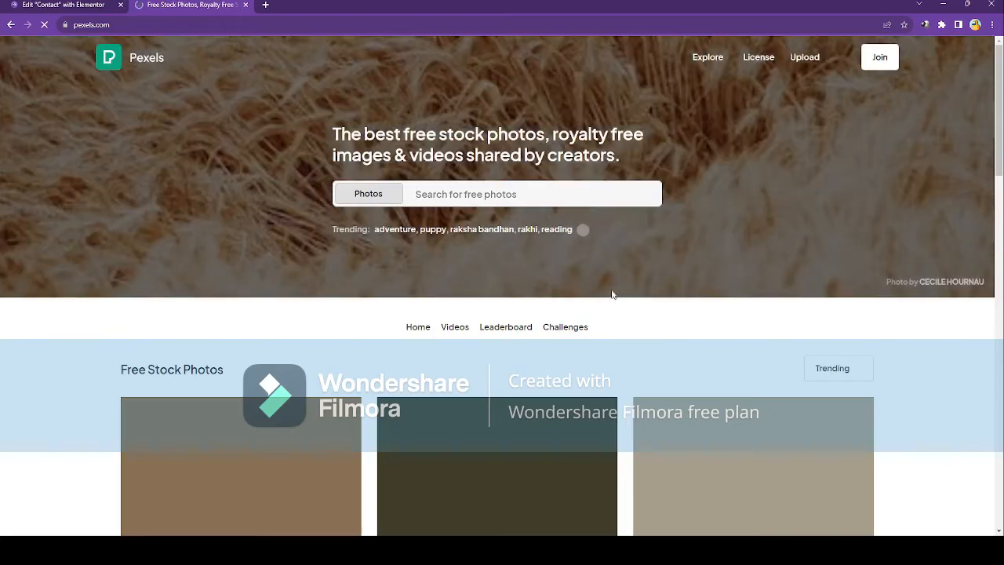
Browse the free stock photos on the Pexels home page for possible banner images.
scroll(539, 268, "down", 5)
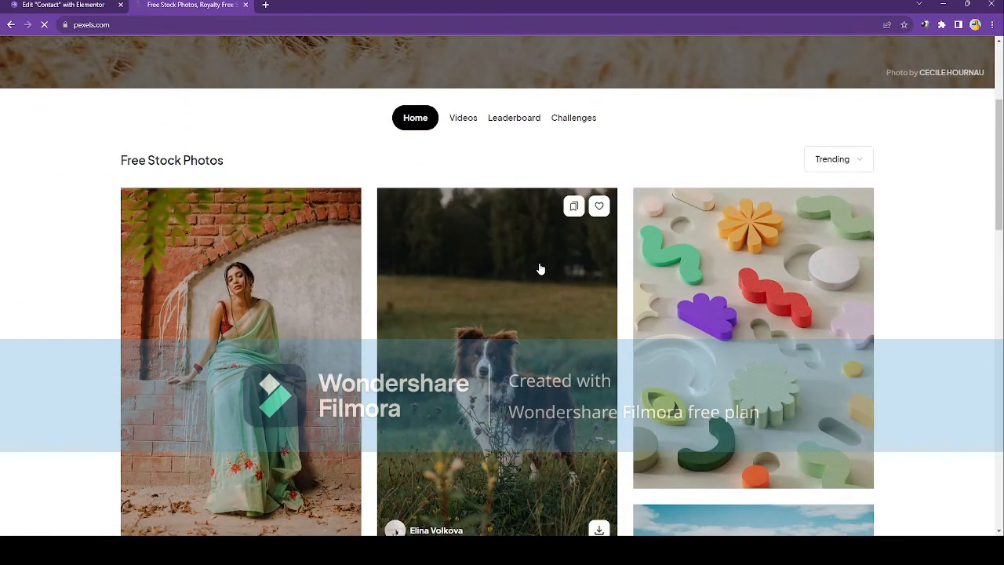
scroll(540, 267, "down", 7)
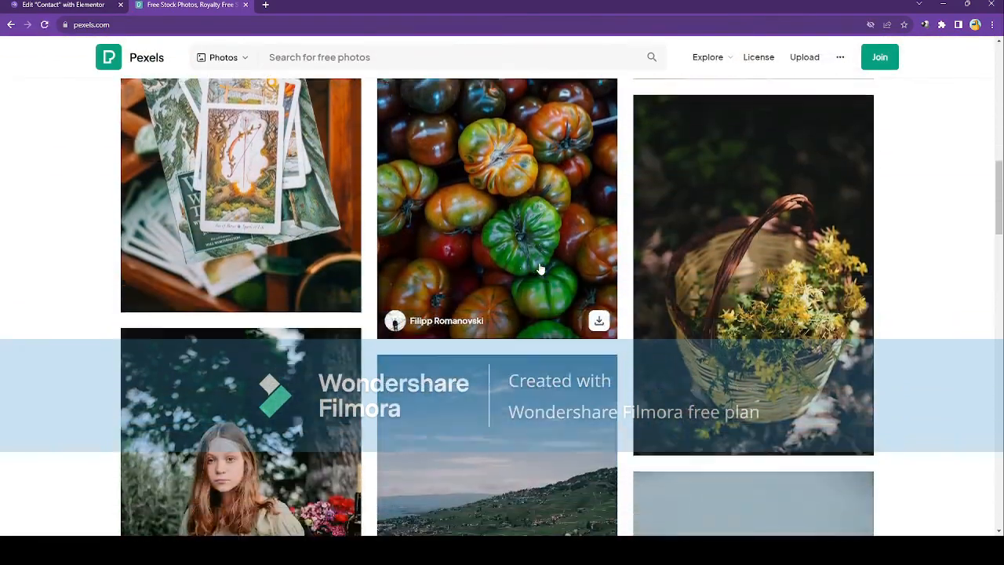
scroll(540, 269, "down", 7)
scroll(539, 269, "up", 10)
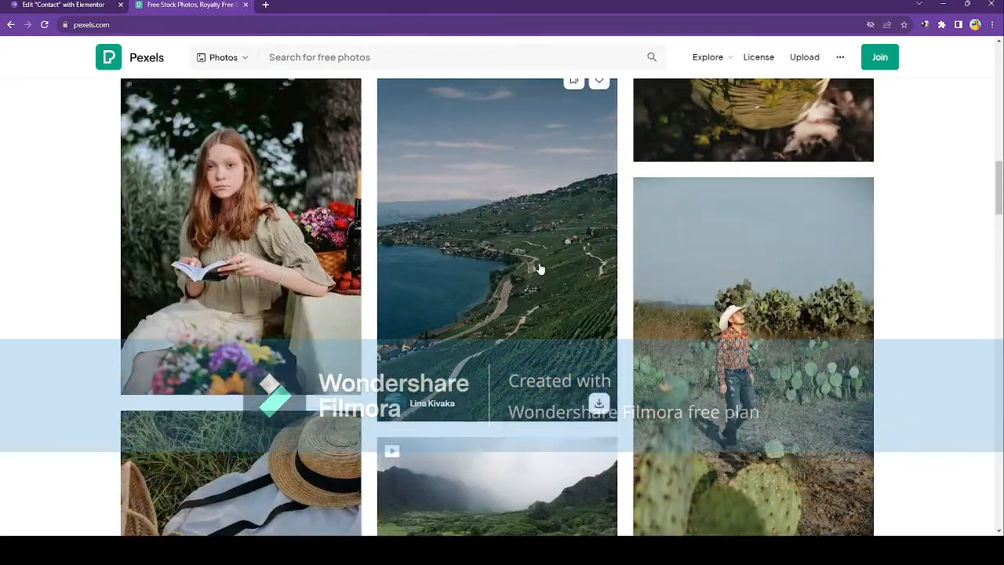
scroll(540, 270, "up", 6)
scroll(538, 267, "down", 3)
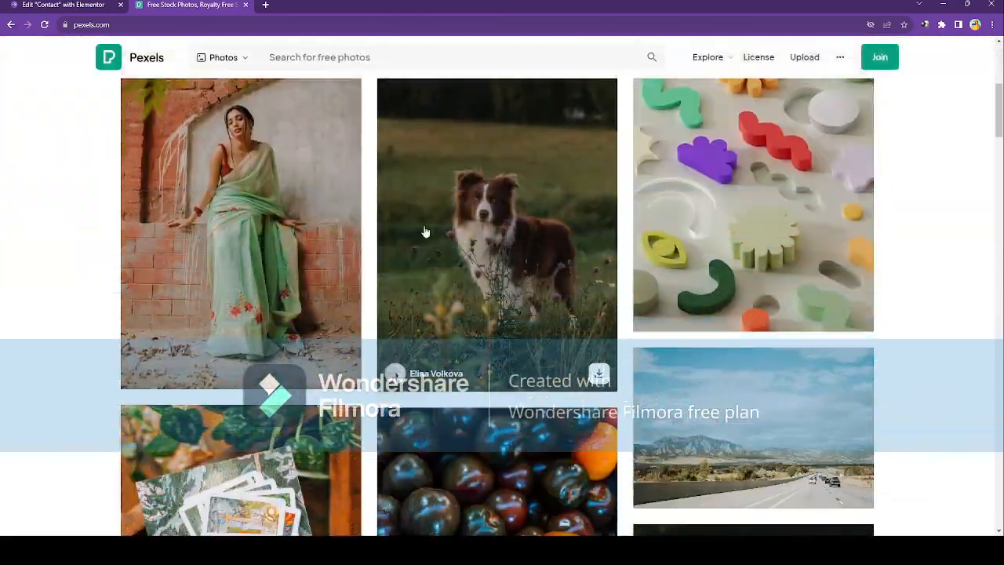
scroll(399, 213, "up", 1)
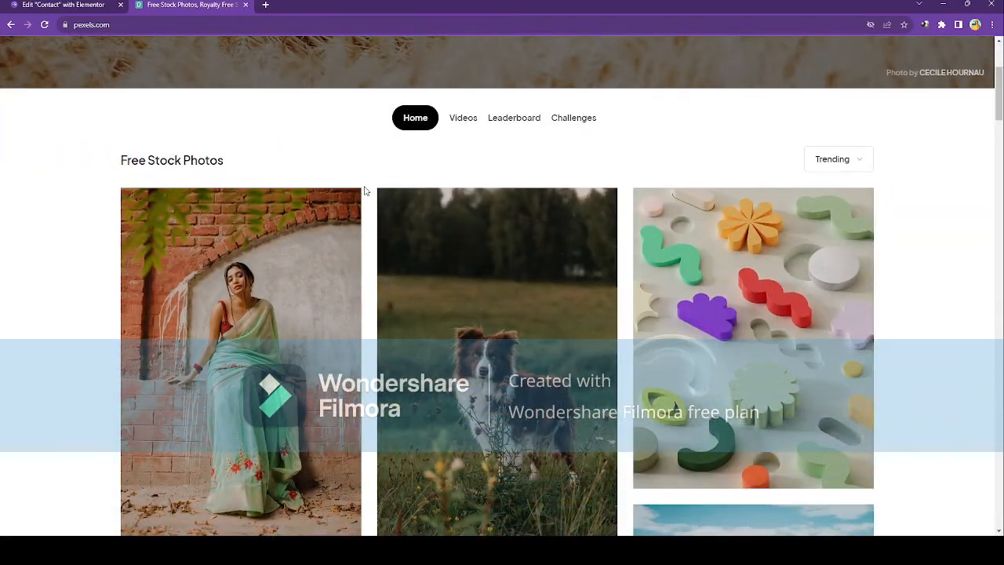
scroll(366, 196, "down", 2)
scroll(778, 252, "down", 3)
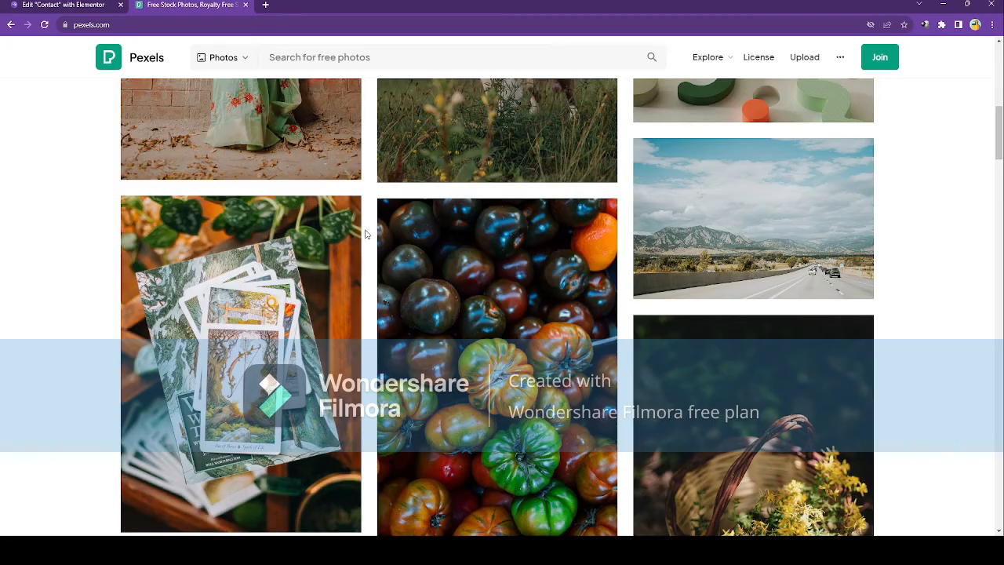
Return to the Elementor Contact page and close the media library without choosing an image.
left_click(100, 9)
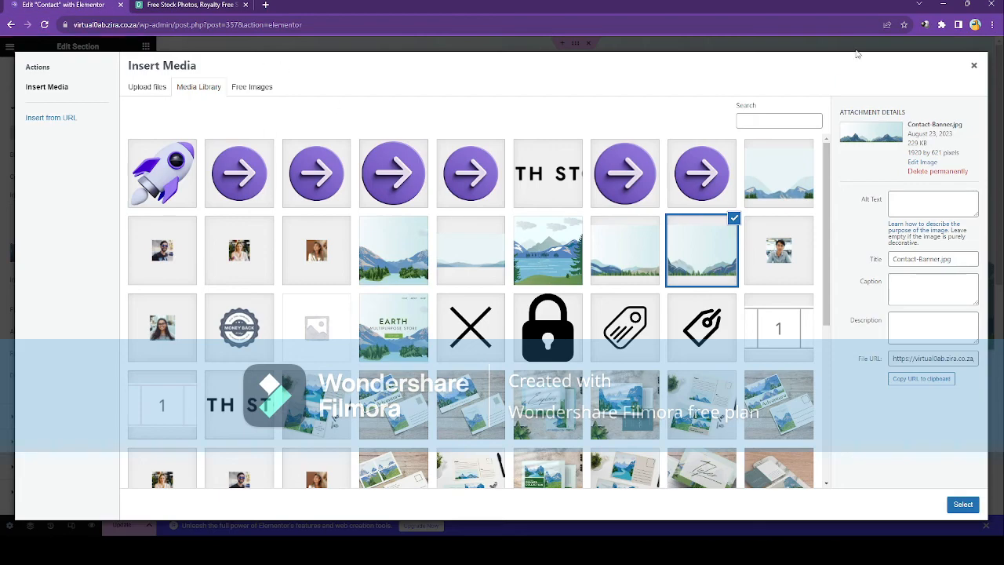
left_click(972, 67)
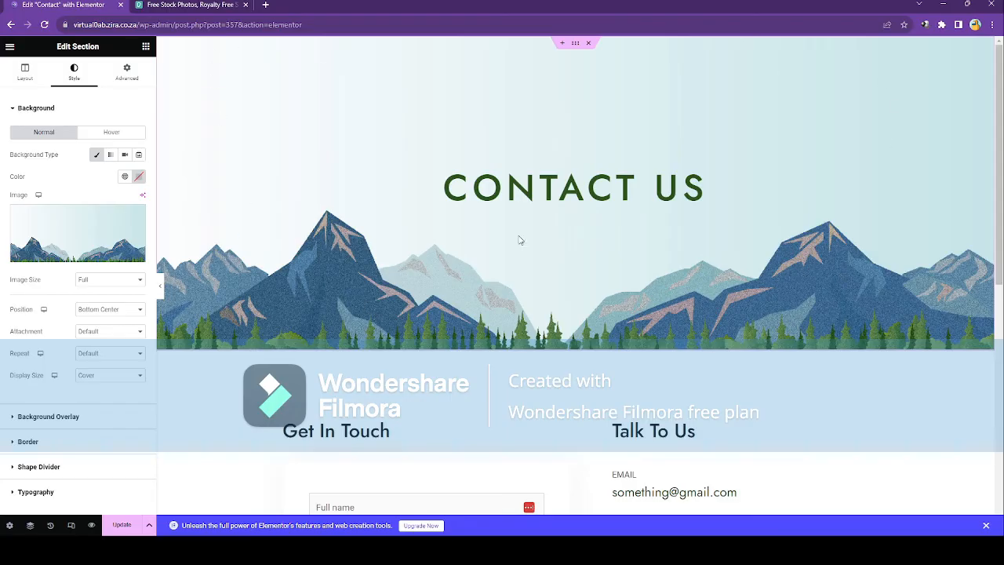
Return to the Pexels tab and search its free photos for "furniture".
left_click(180, 4)
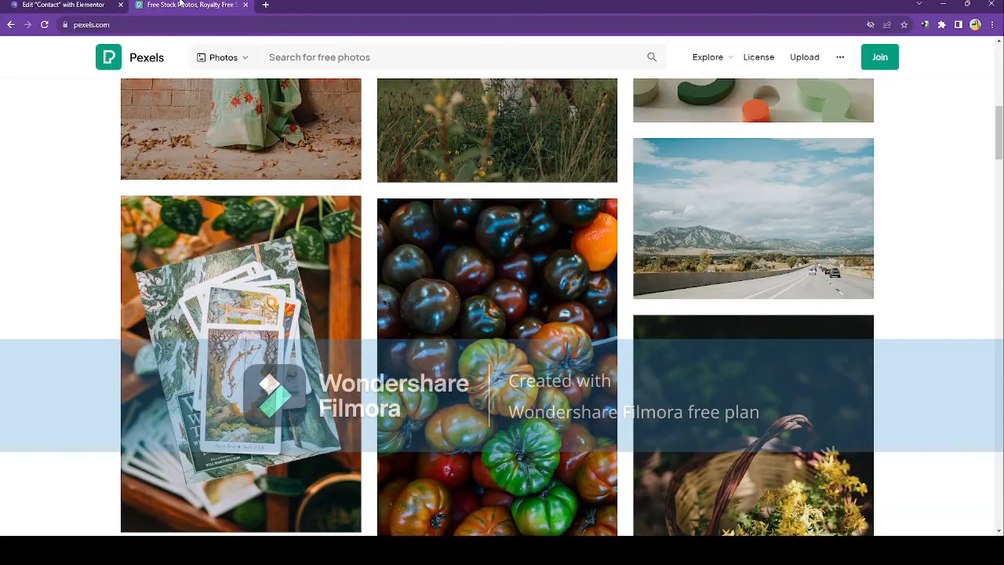
scroll(645, 212, "up", 10)
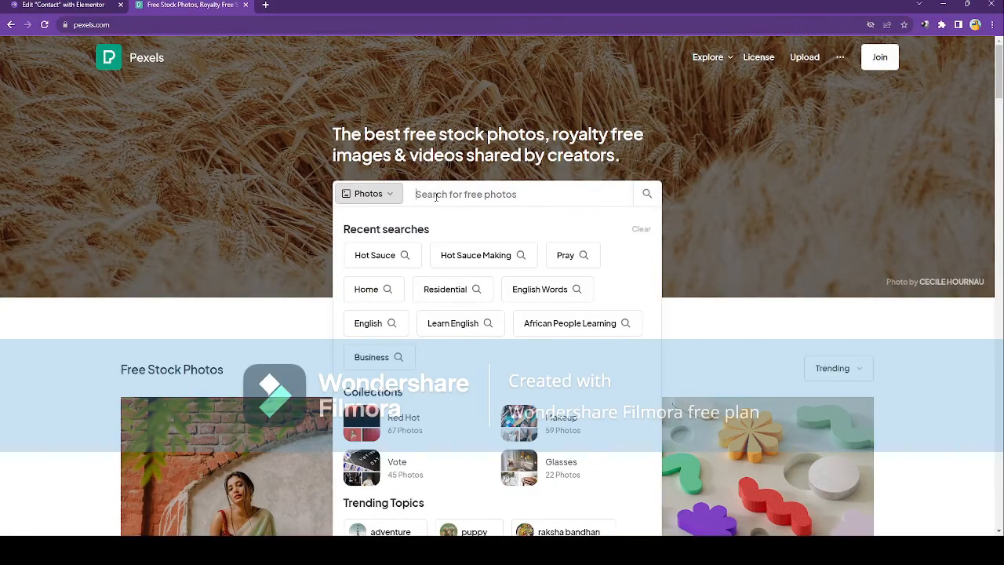
type("furnti")
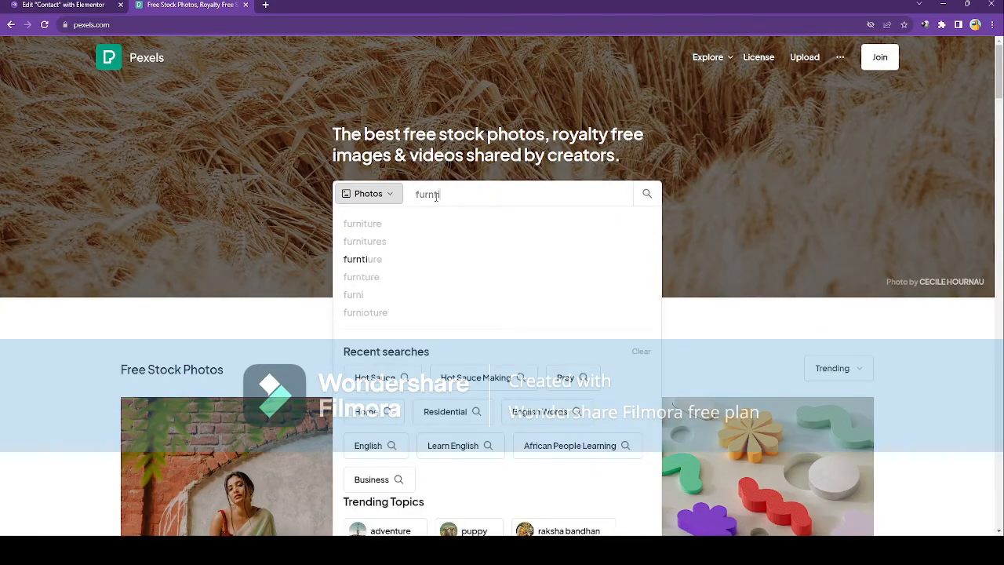
key("BackSpace")
key("BackSpace")
type("itu")
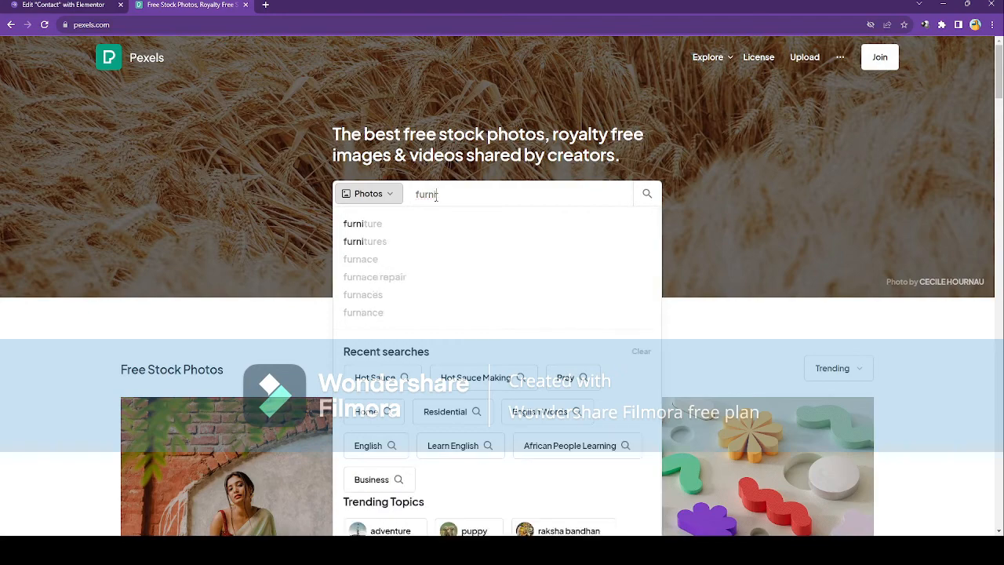
type("re")
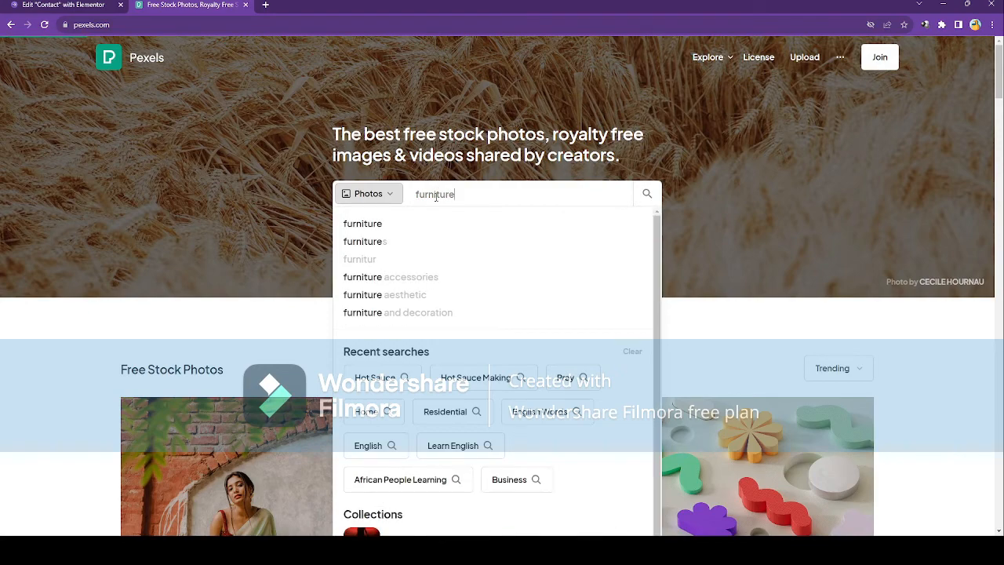
left_click(367, 225)
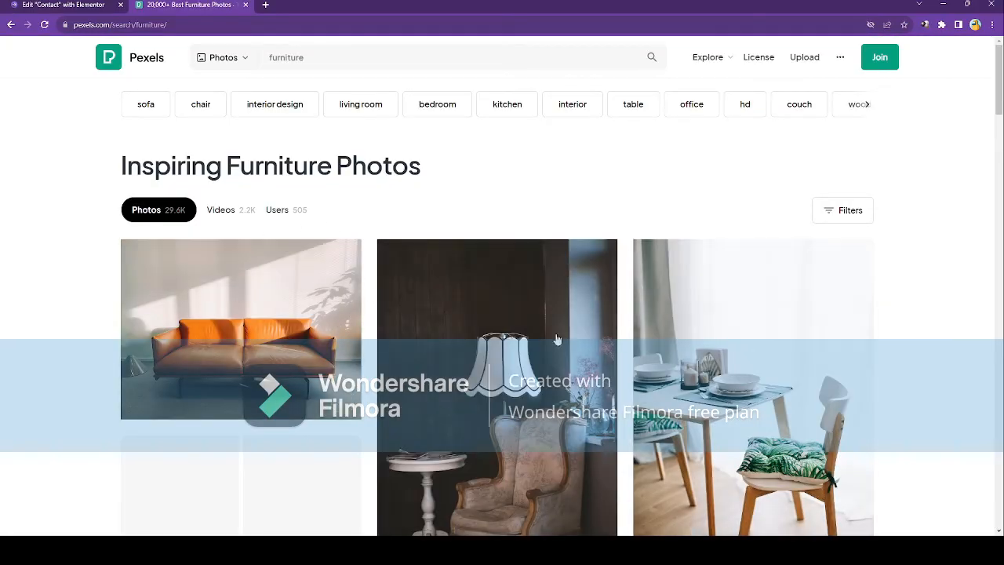
Filter the furniture photo results to the Horizontal orientation.
scroll(991, 336, "down", 2)
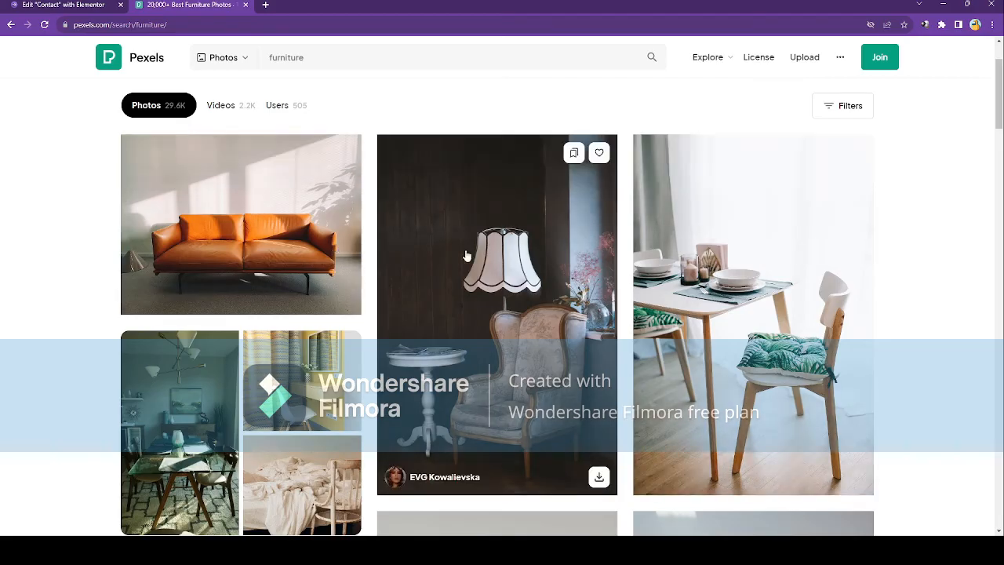
left_click(860, 110)
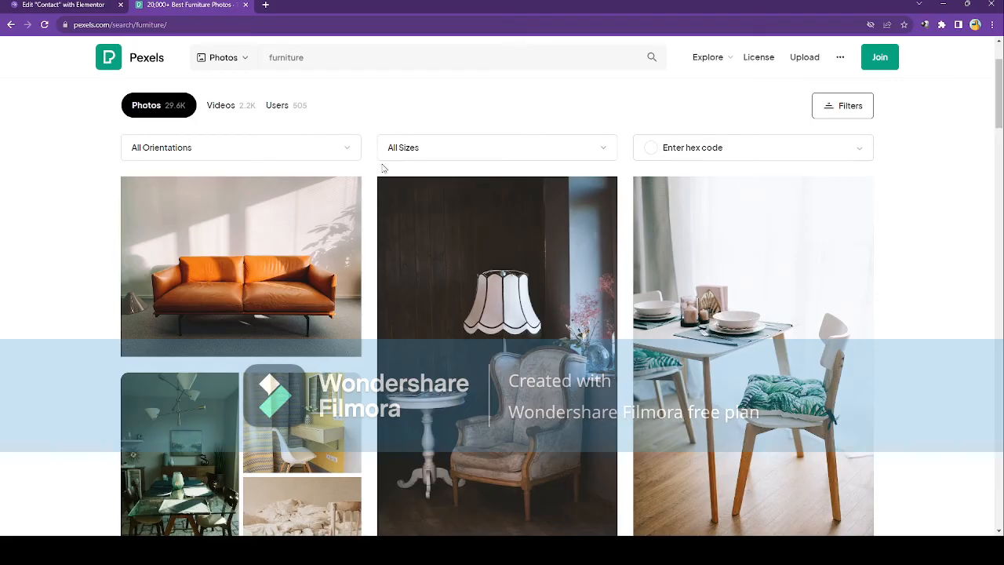
left_click(206, 149)
left_click(153, 206)
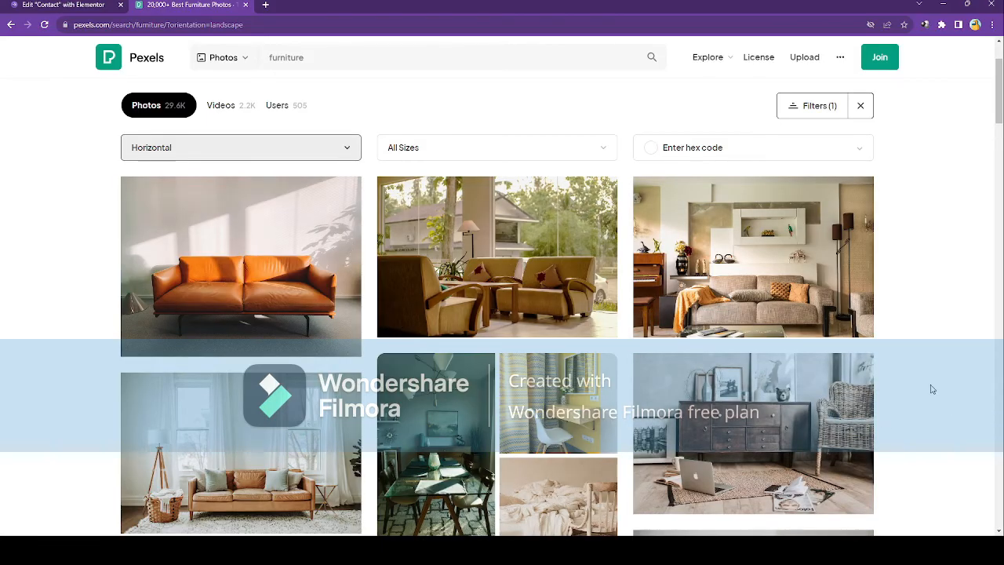
Open the photo of the orange and green patterned chairs beside a small table and download it in the Large 1920x1228 size.
scroll(293, 373, "down", 2)
scroll(293, 373, "down", 3)
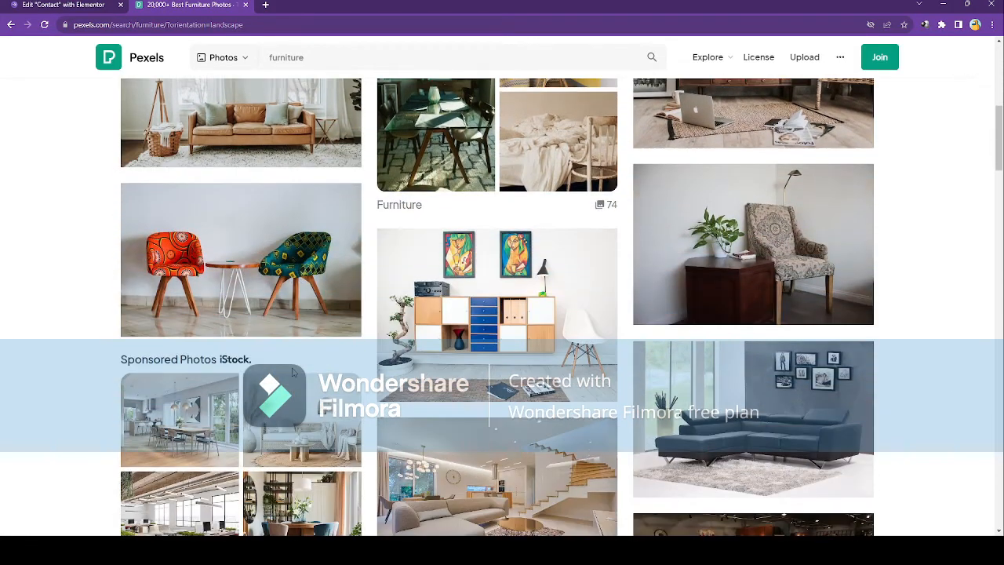
left_click(214, 259)
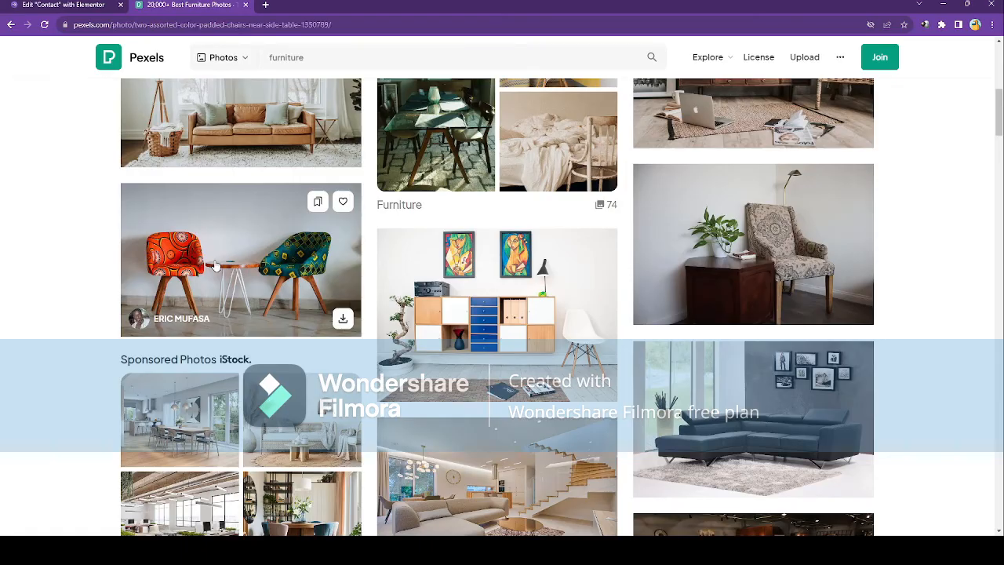
left_click(894, 82)
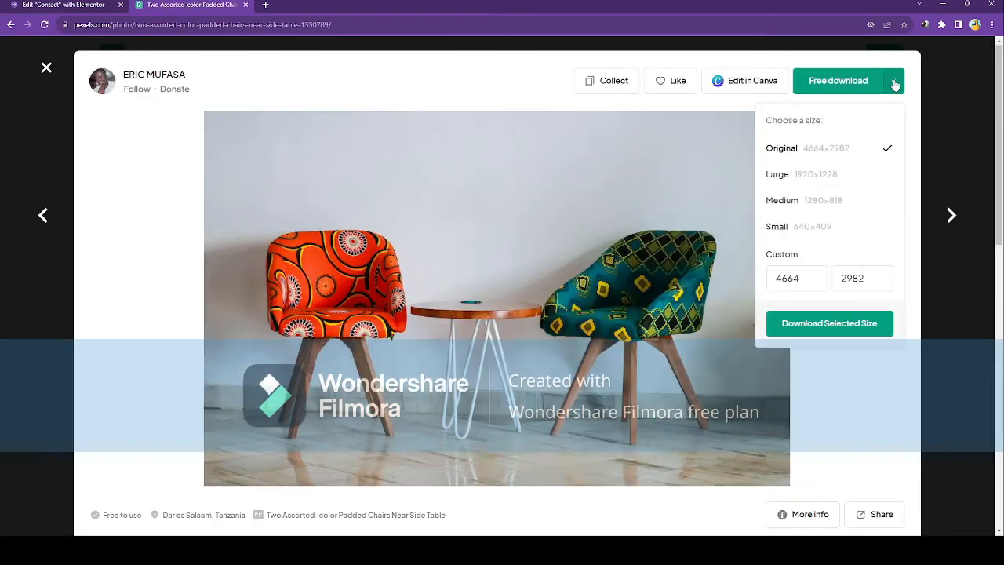
left_click(825, 178)
left_click(807, 330)
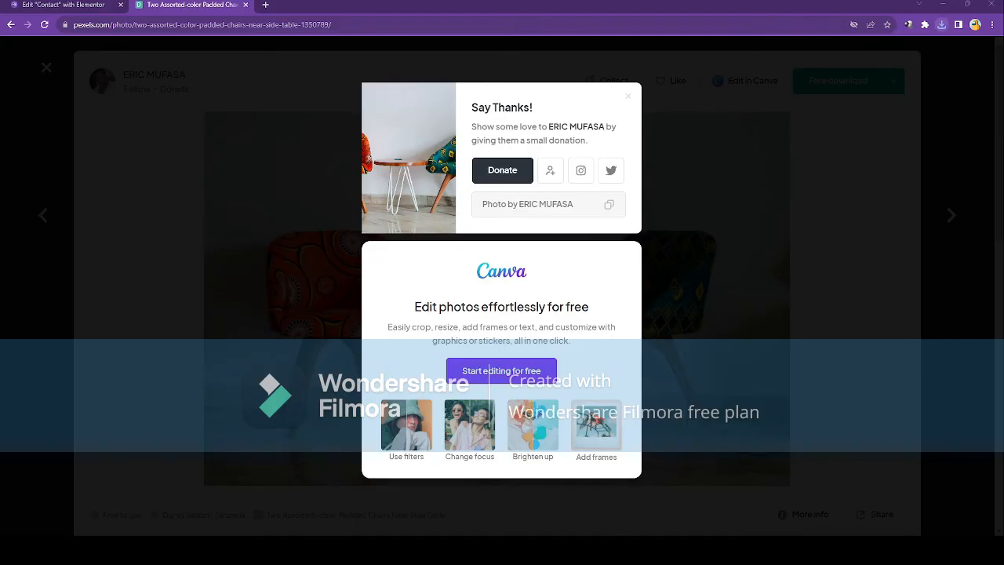
Back in the Elementor Contact page, upload the downloaded chairs photo and set it as the CONTACT US banner's background image.
left_click(65, 5)
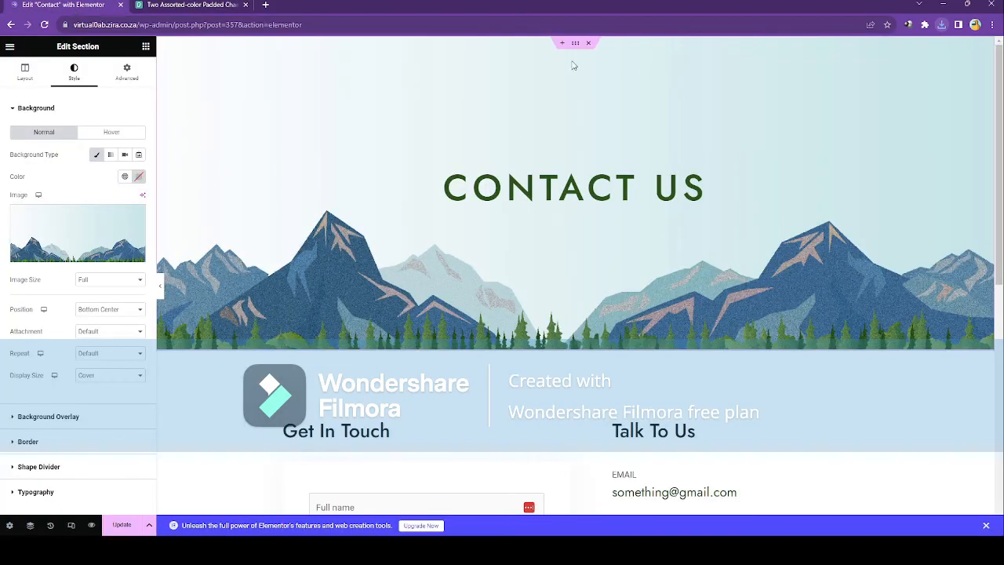
left_click(70, 257)
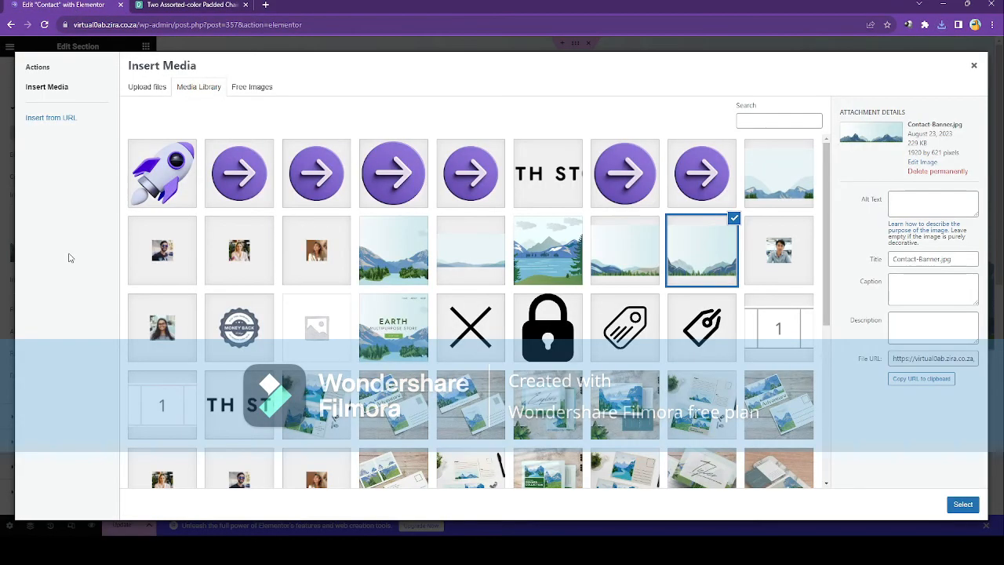
left_click(142, 91)
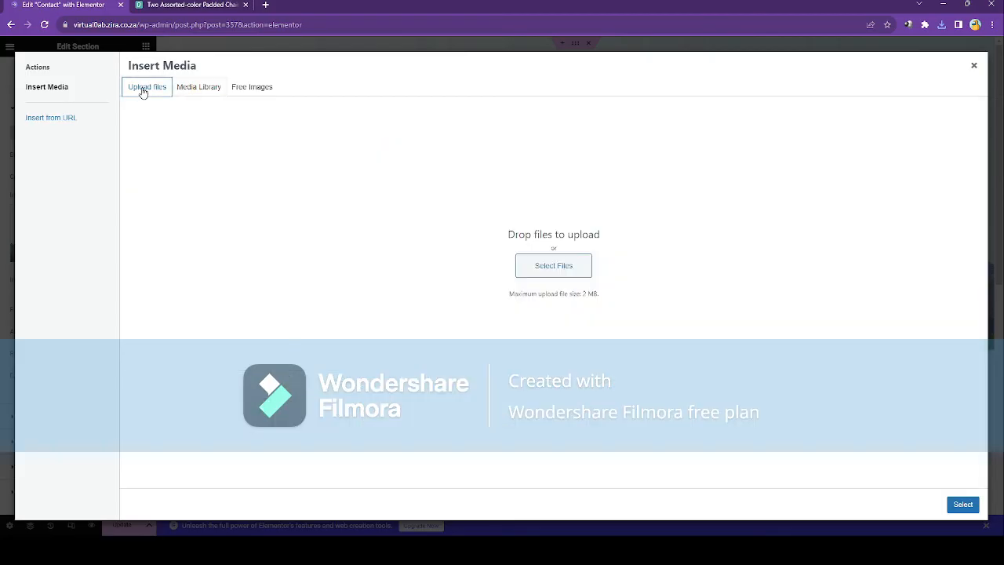
left_click(571, 268)
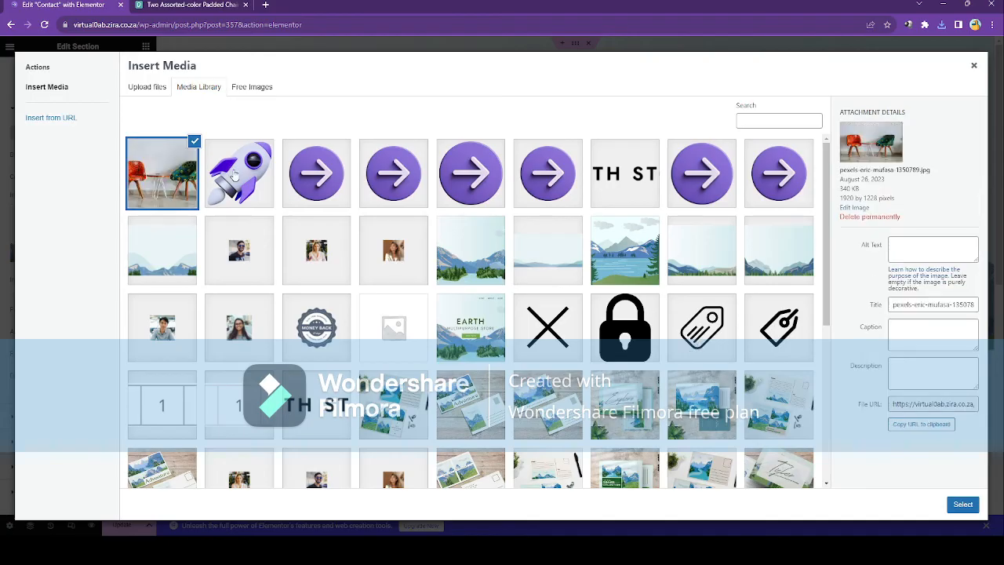
left_click(963, 504)
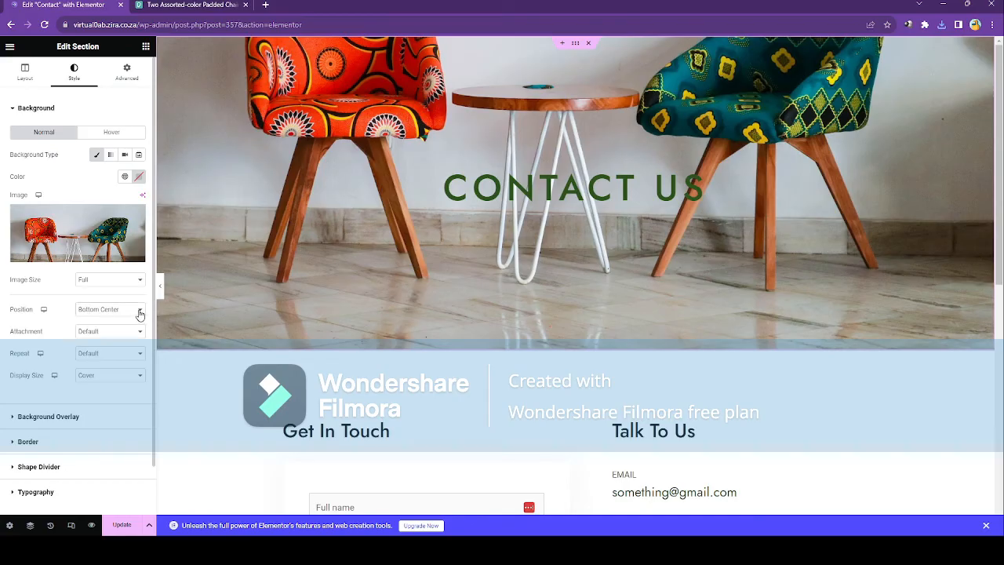
Try the Center Center, Top Center and Bottom Center positions for the banner's background image, settling on Center Center.
left_click(109, 333)
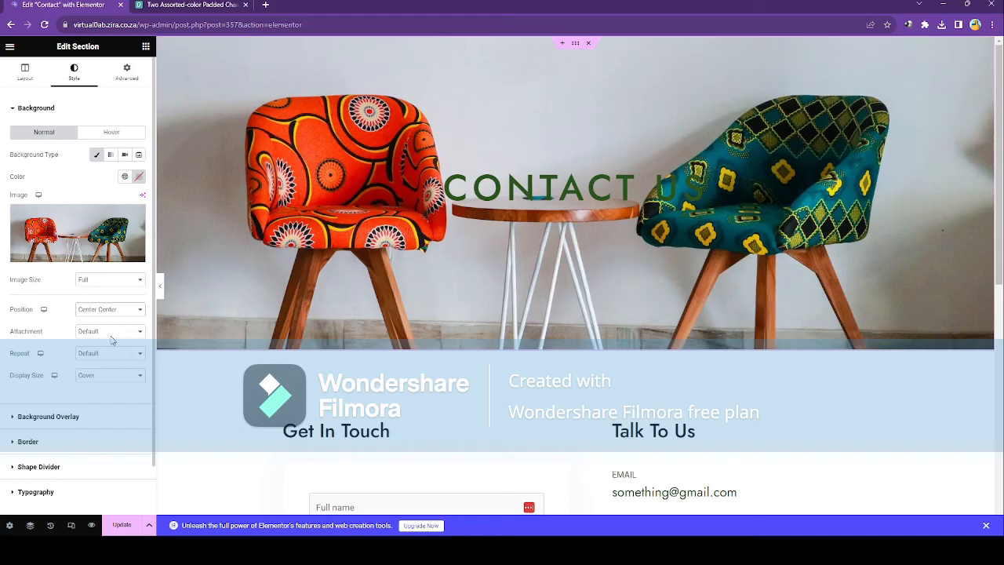
left_click(111, 339)
left_click(106, 358)
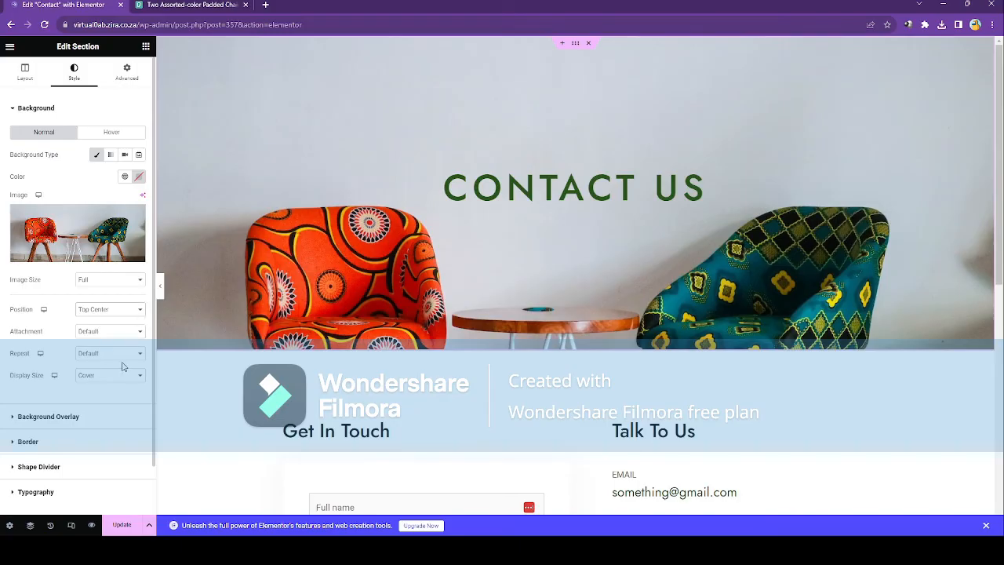
left_click(115, 379)
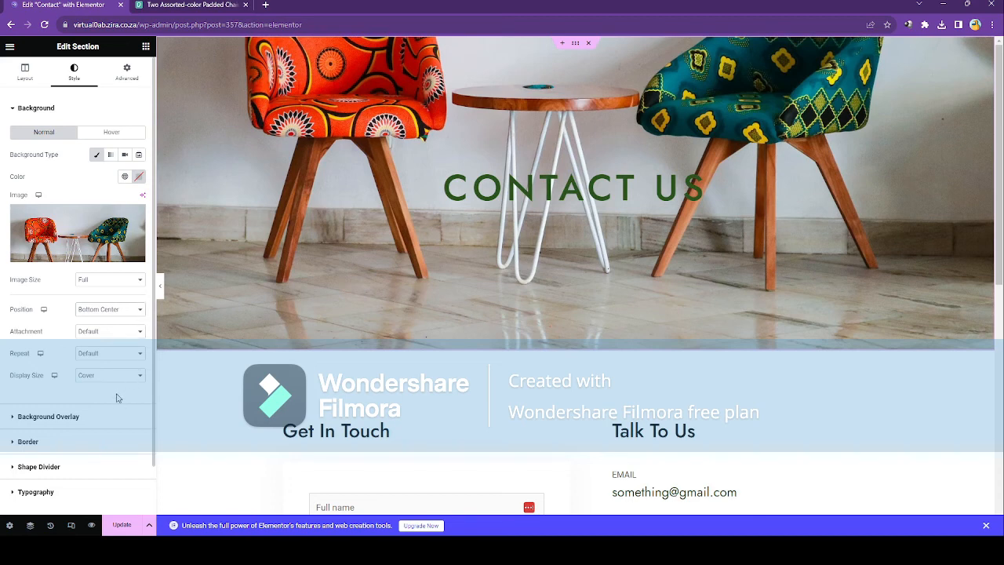
left_click(114, 335)
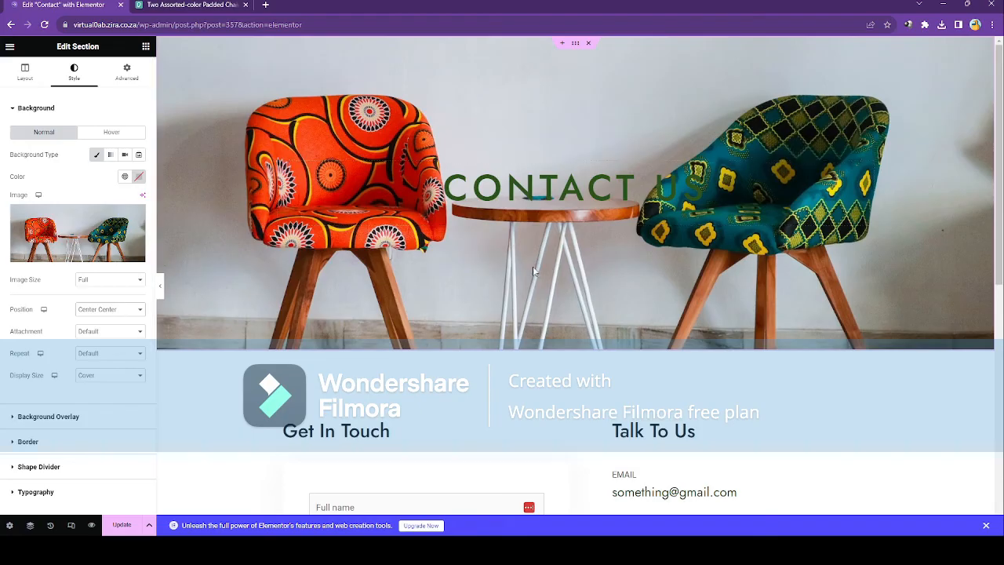
scroll(498, 360, "down", 3)
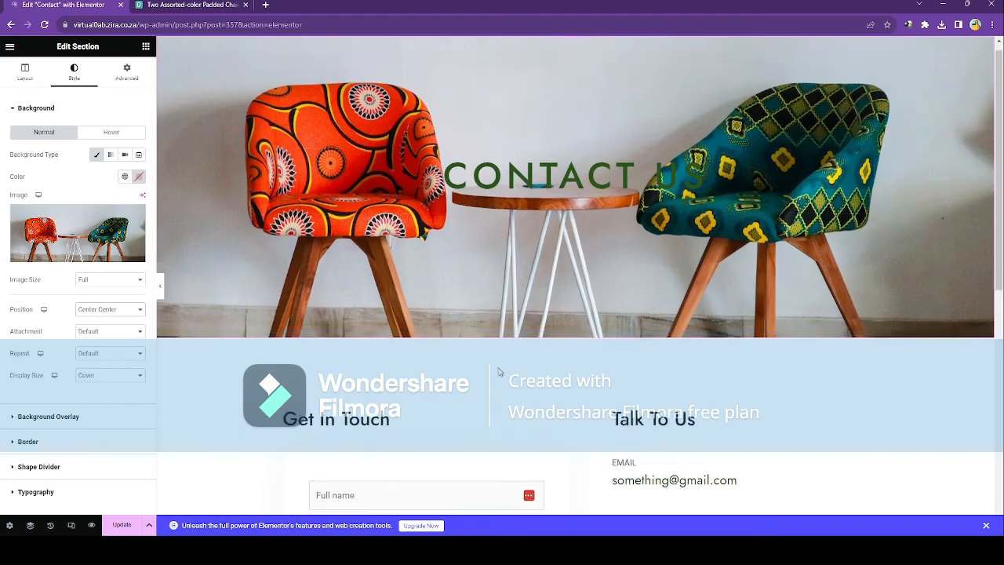
scroll(495, 357, "down", 4)
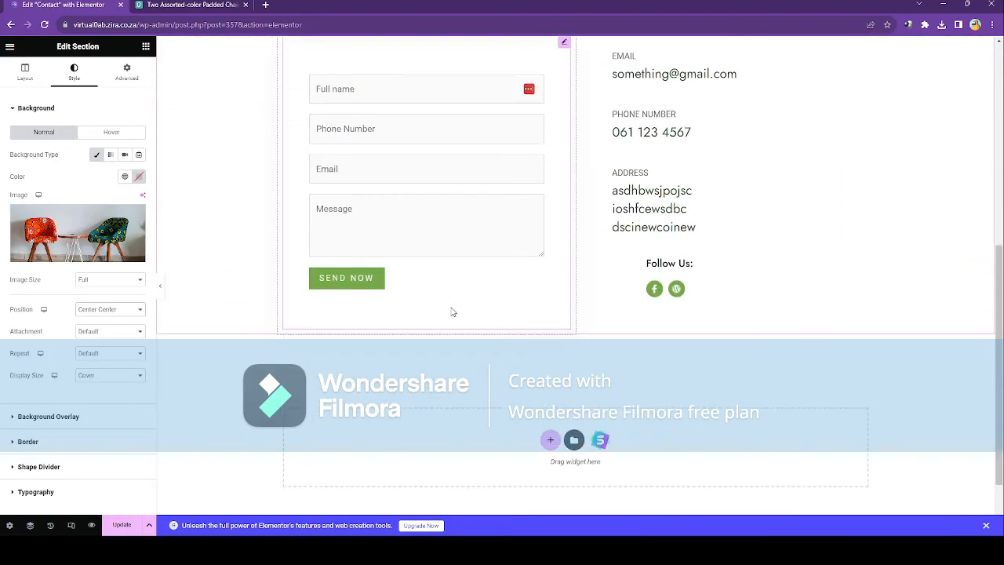
scroll(520, 182, "up", 5)
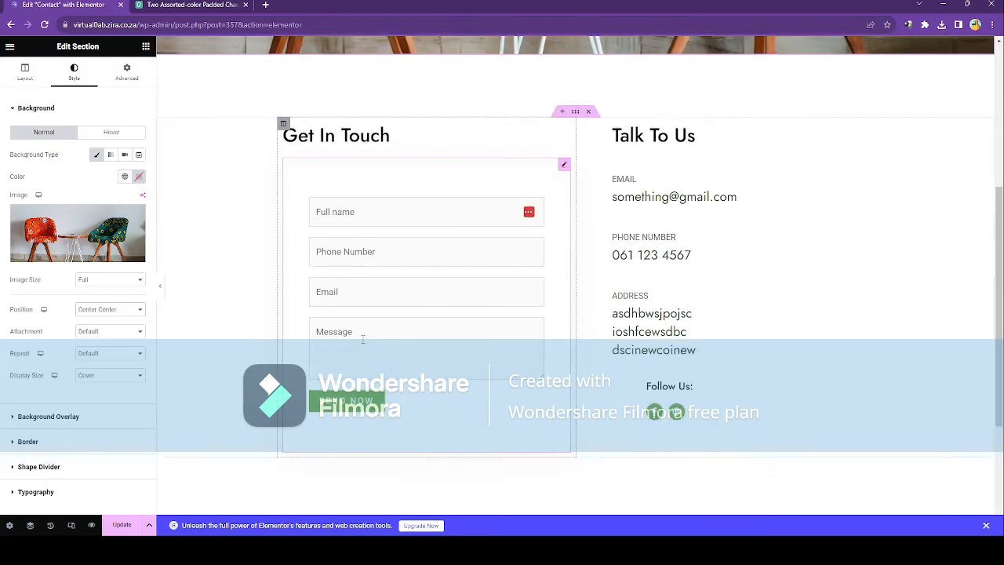
scroll(541, 163, "up", 2)
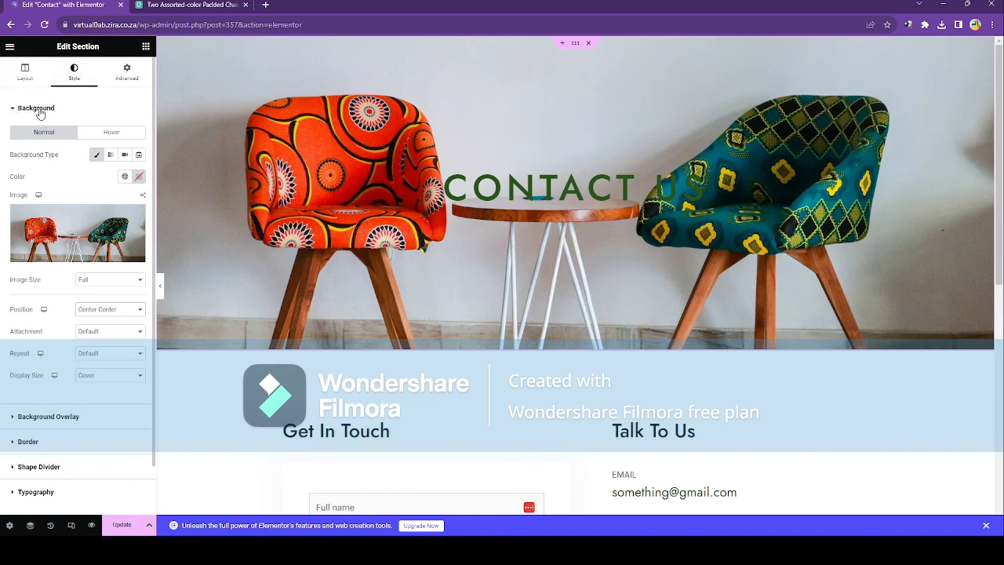
Expand the banner section's Background Overlay settings and save the Contact page changes.
mouse_move(79, 229)
left_click(12, 420)
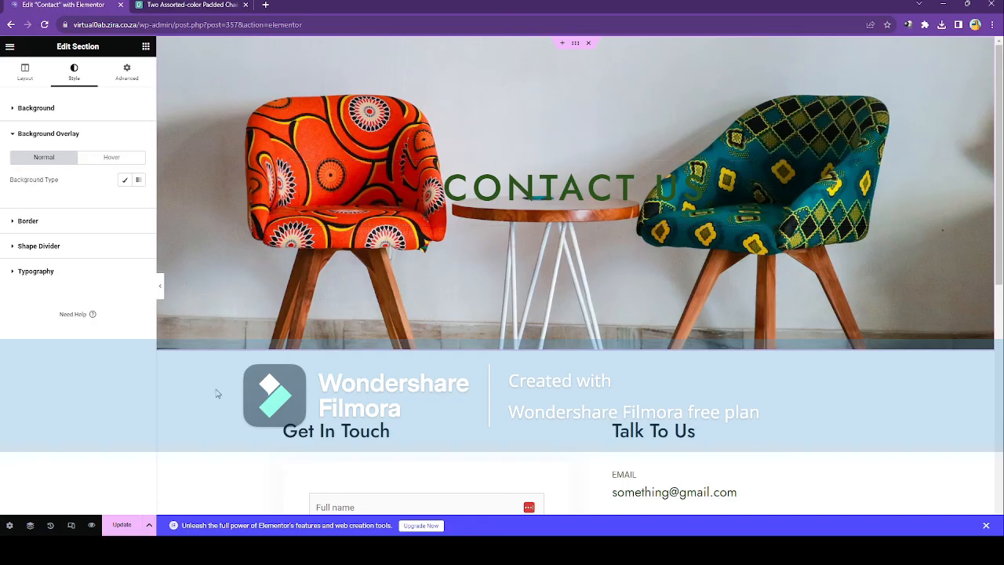
left_click(123, 524)
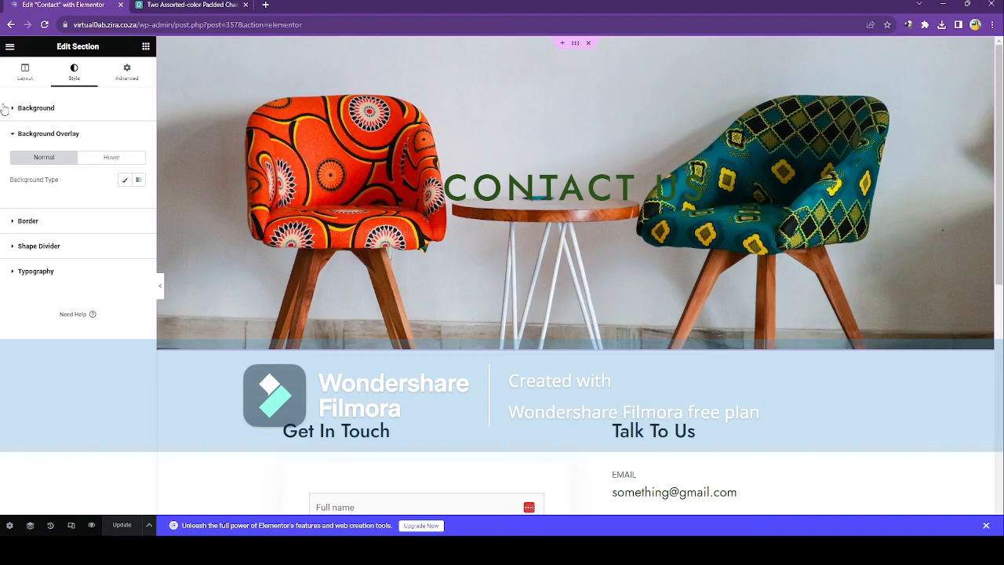
Leave the editor for the live view of the Contact page and close the Pexels tab.
left_click(8, 49)
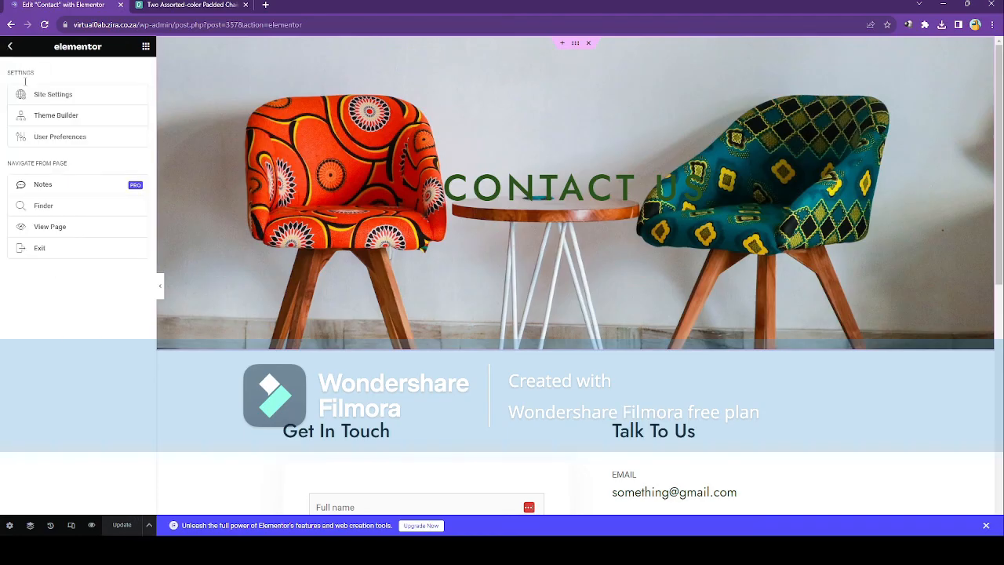
left_click(57, 229)
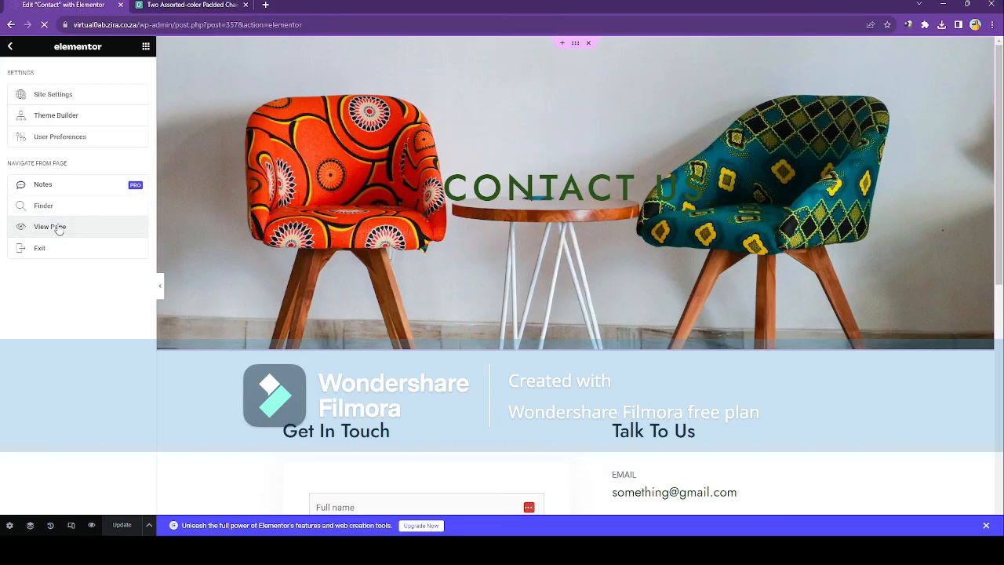
left_click(234, 6)
left_click(246, 5)
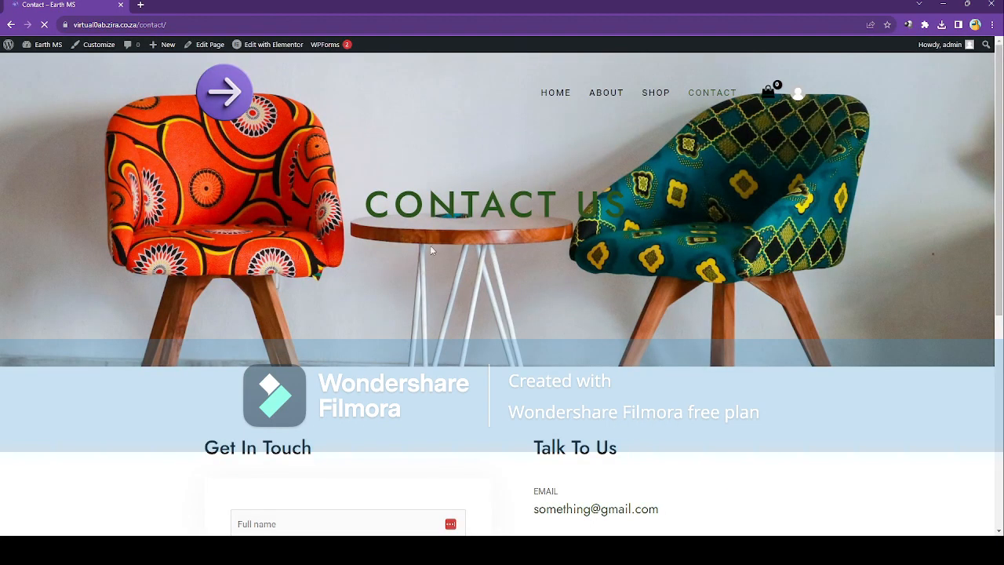
Examine the live Contact page's banner, contact form, contact details, social icons and footer.
scroll(580, 230, "down", 2)
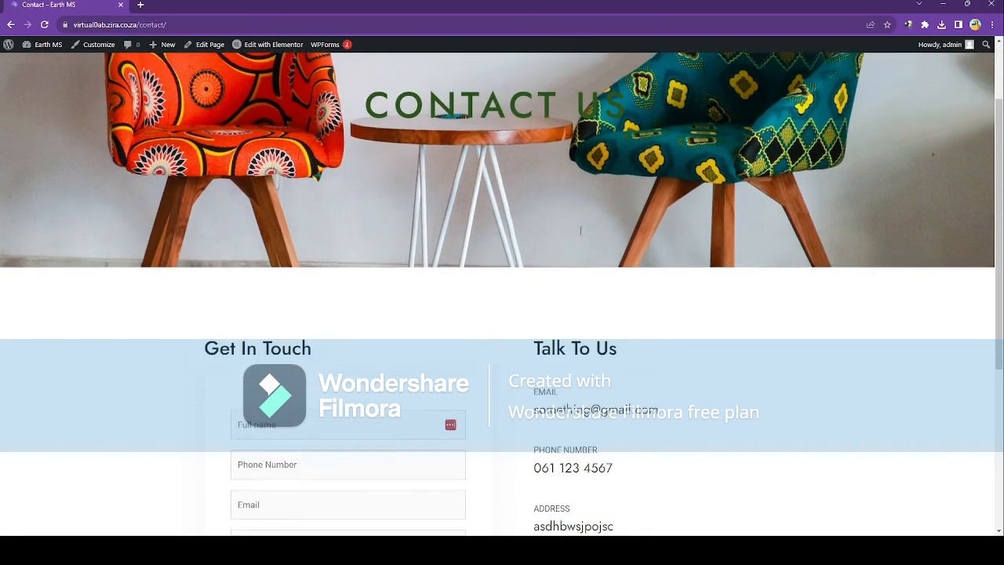
scroll(581, 230, "up", 2)
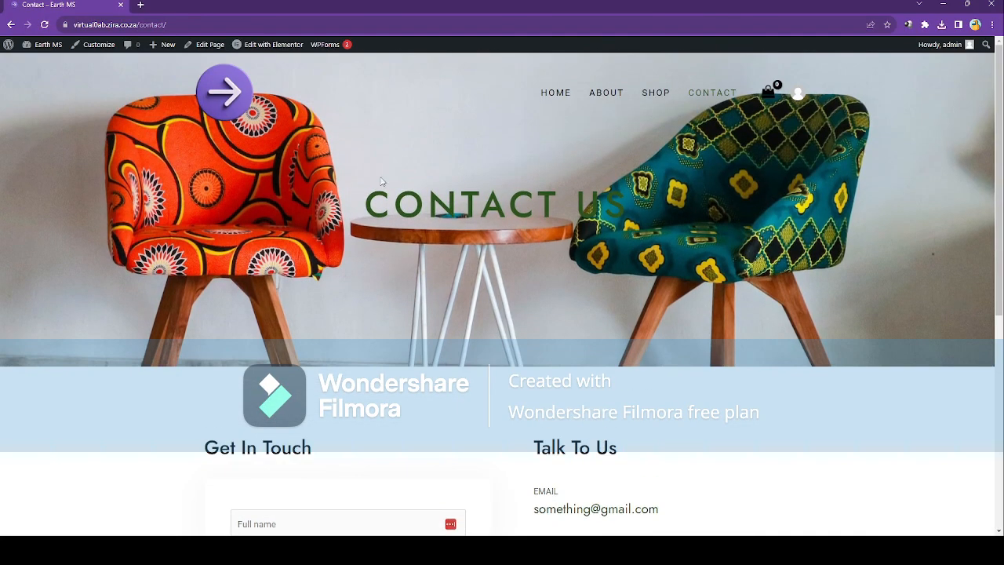
scroll(635, 342, "down", 2)
scroll(626, 381, "down", 2)
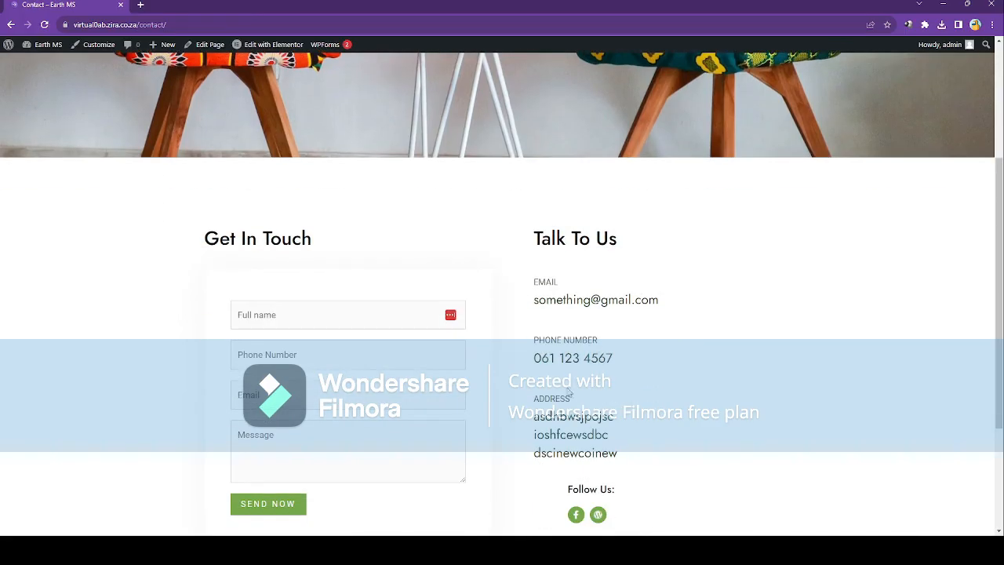
scroll(600, 359, "down", 2)
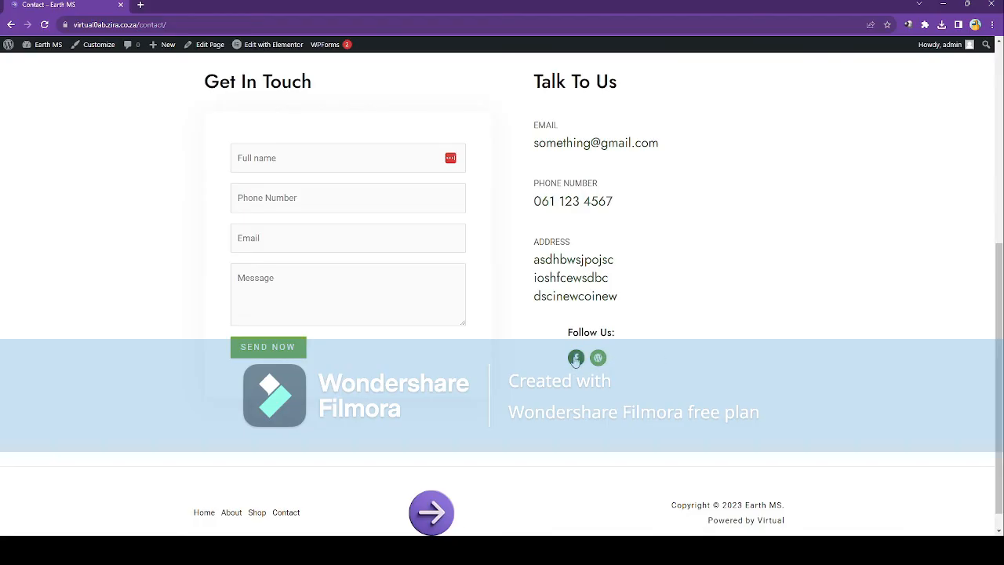
scroll(478, 414, "down", 1)
scroll(477, 415, "up", 5)
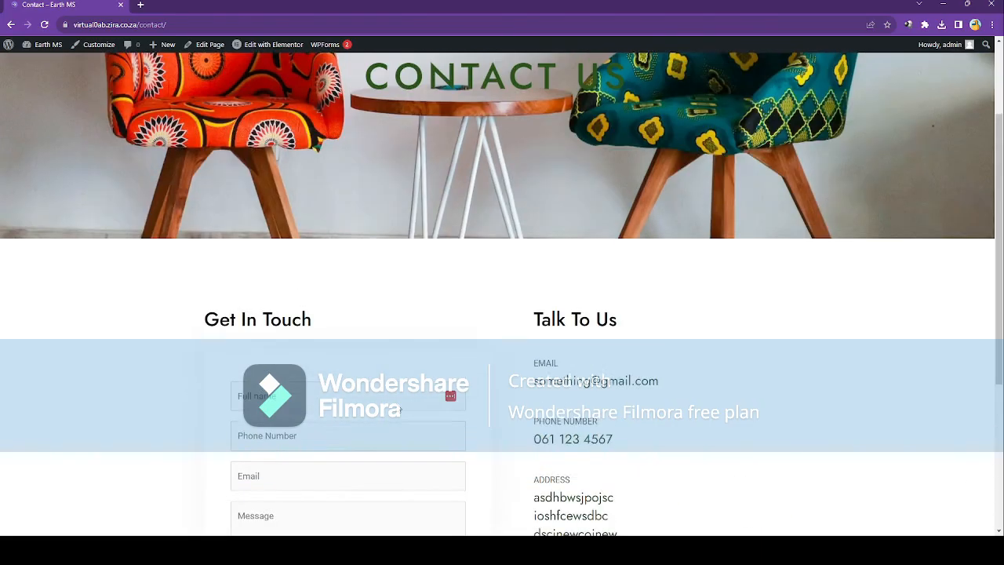